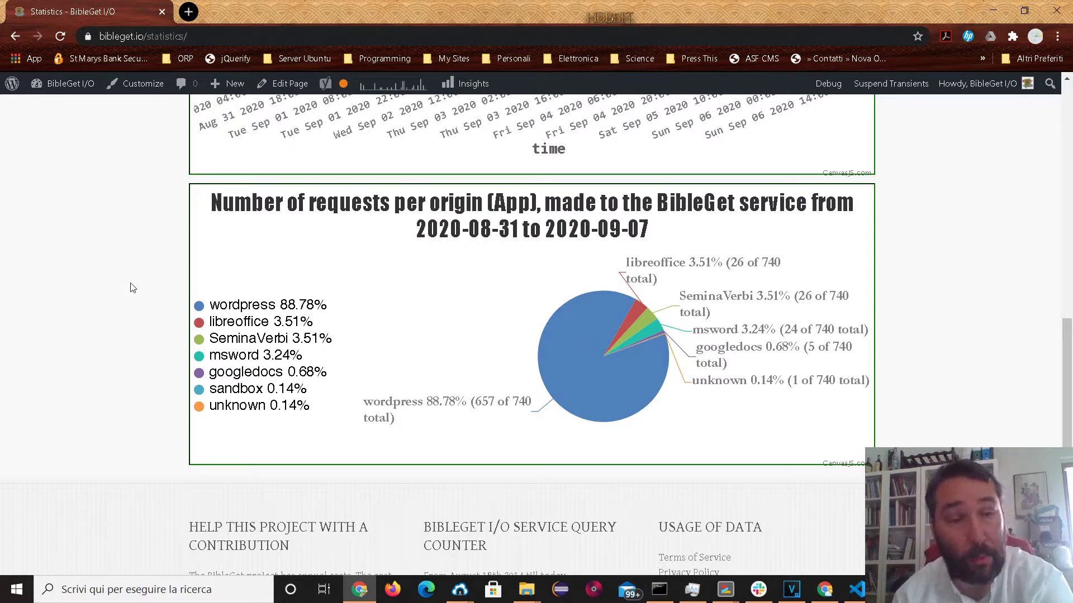
Browse the BibleGet statistics charts, then open the BibleGet I/O admin Dashboard from the admin bar.
scroll(135, 286, "up", 5)
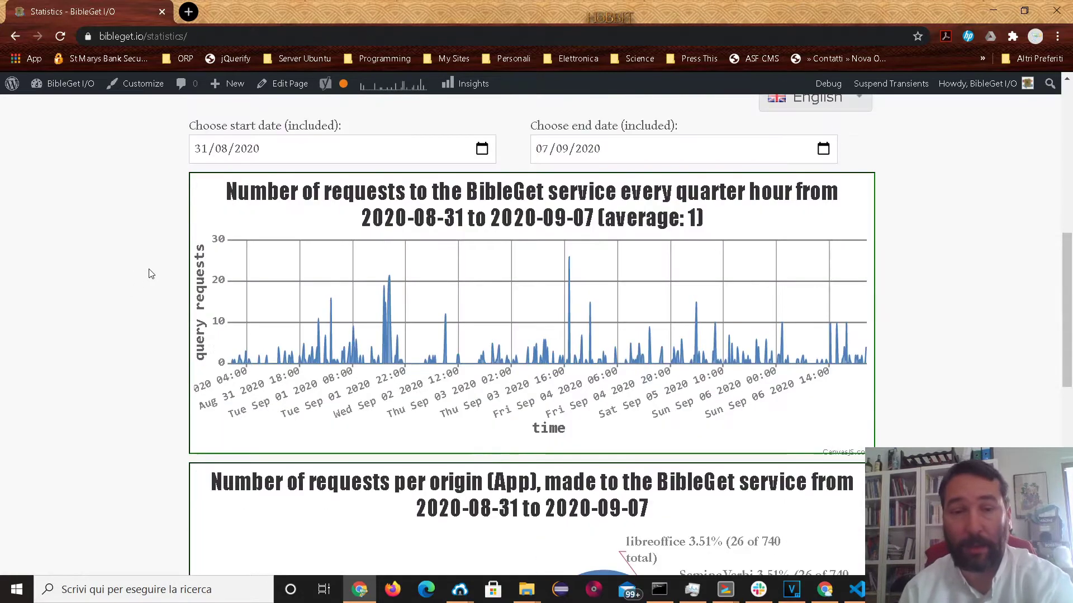
scroll(160, 249, "up", 1)
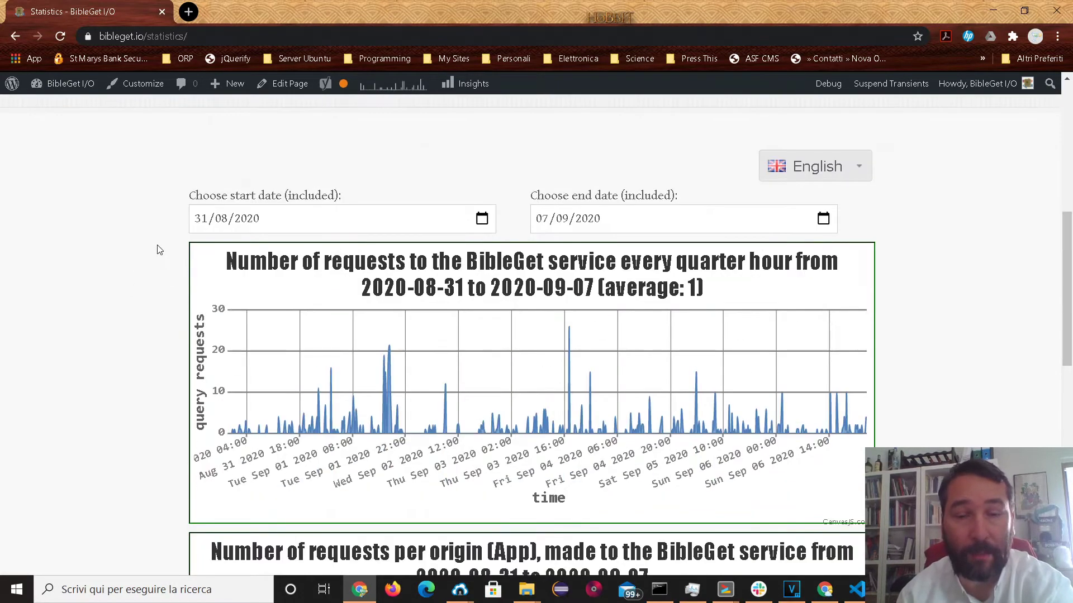
scroll(159, 249, "down", 2)
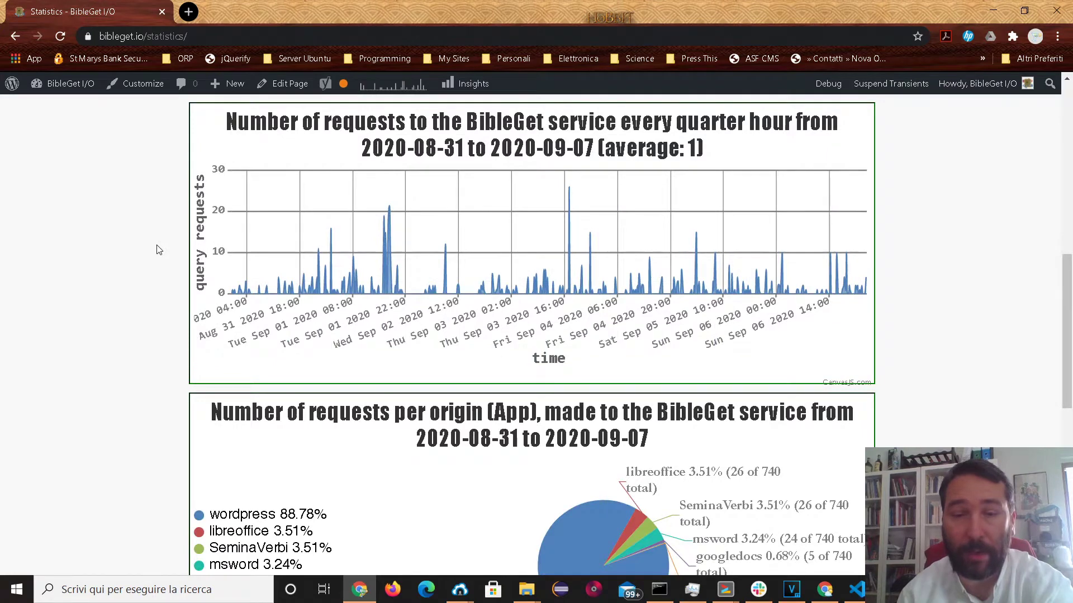
scroll(159, 250, "up", 1)
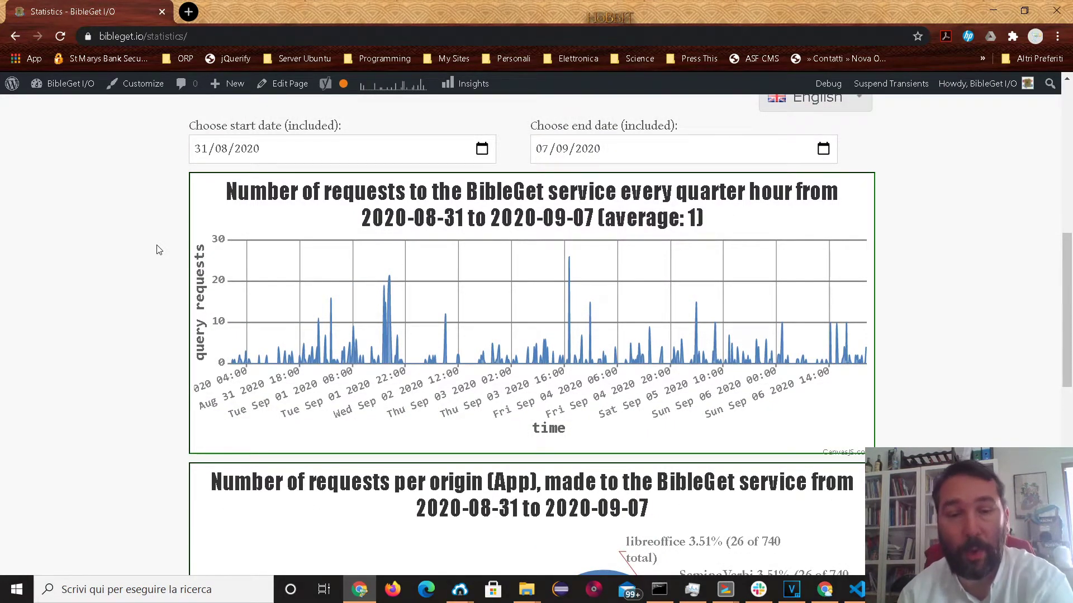
scroll(154, 249, "up", 2)
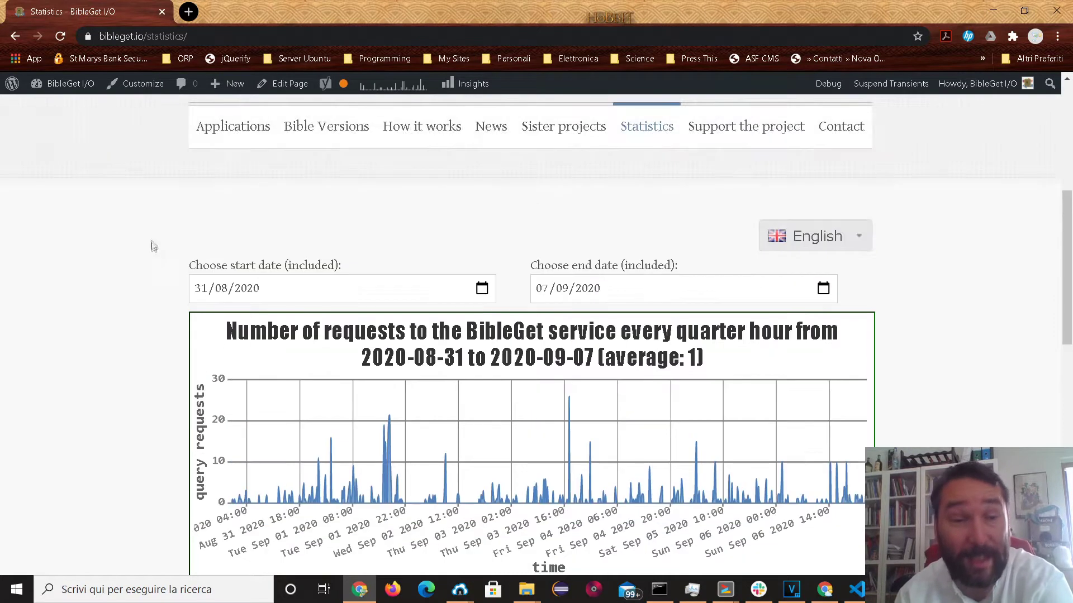
scroll(150, 235, "down", 2)
scroll(150, 234, "down", 1)
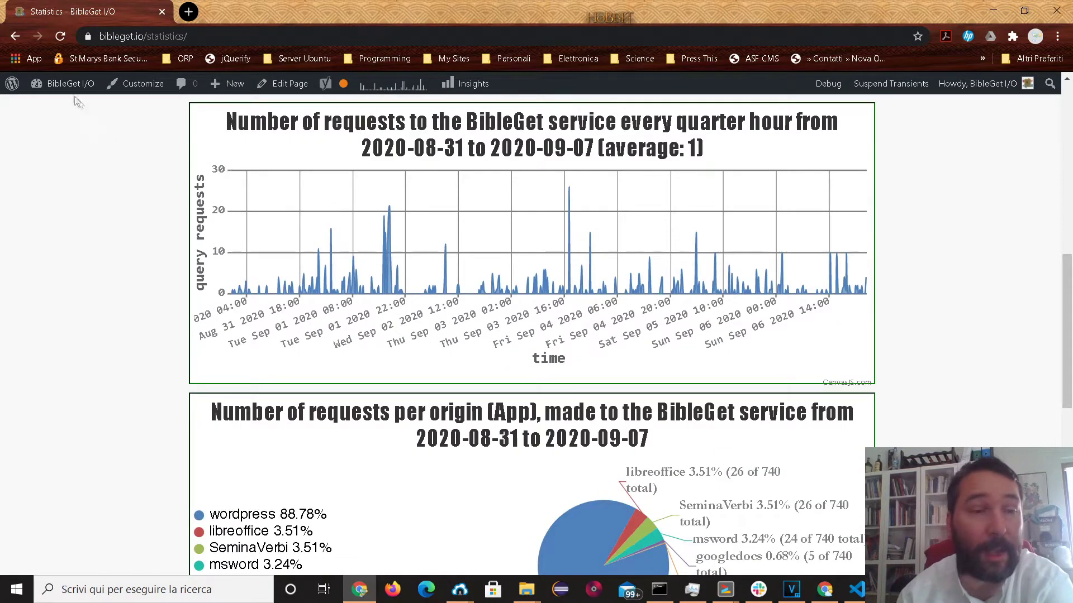
mouse_move(71, 95)
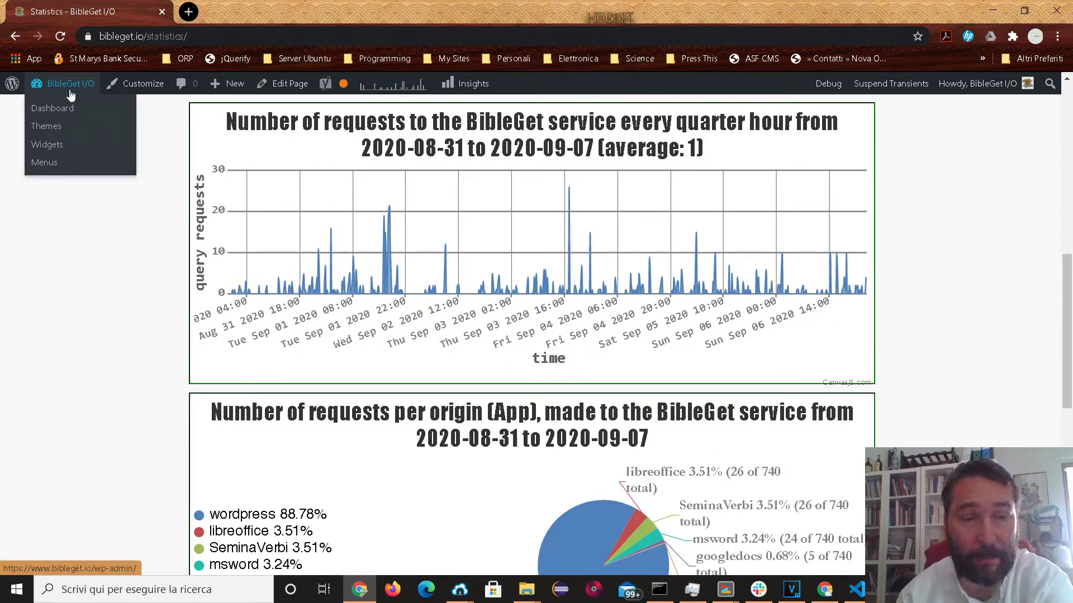
left_click(71, 96)
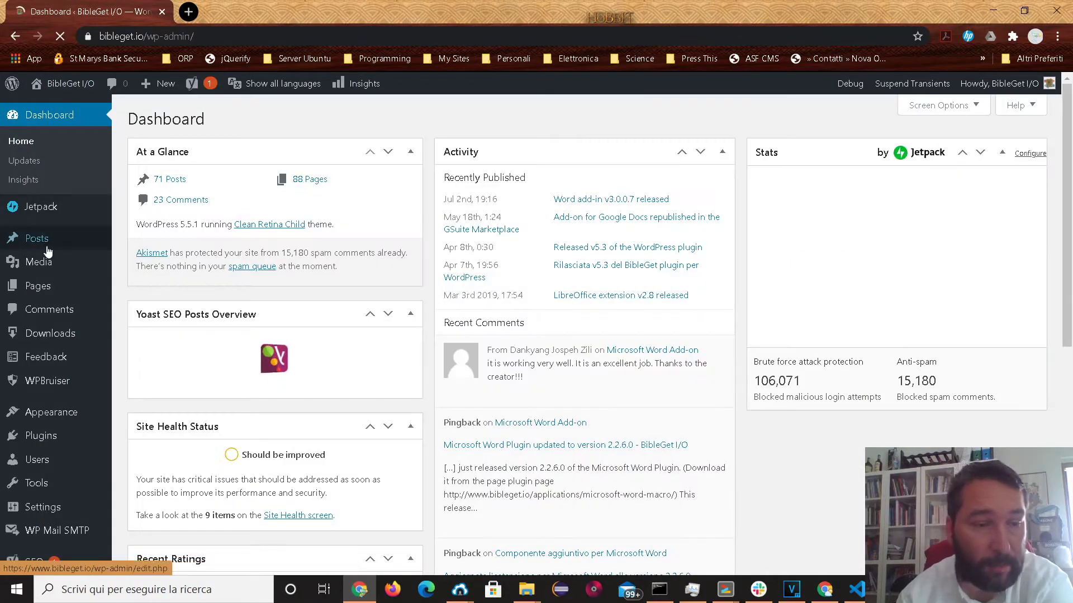
Start a new post and insert a Bible quote block showing Matthew 1:1-5 in NABRE.
mouse_move(45, 246)
left_click(132, 263)
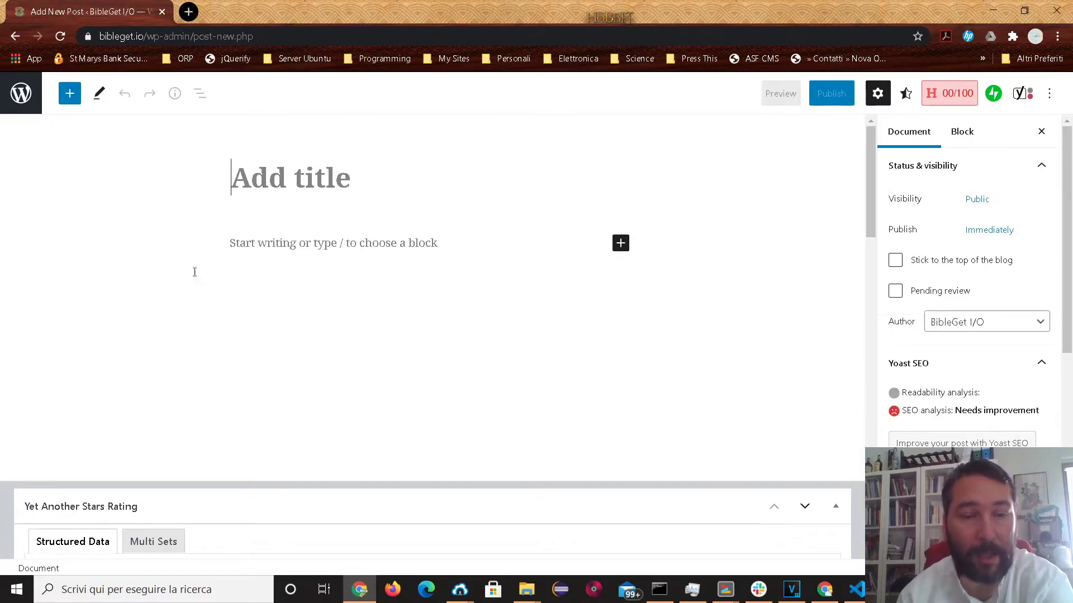
left_click(621, 243)
left_click(721, 355)
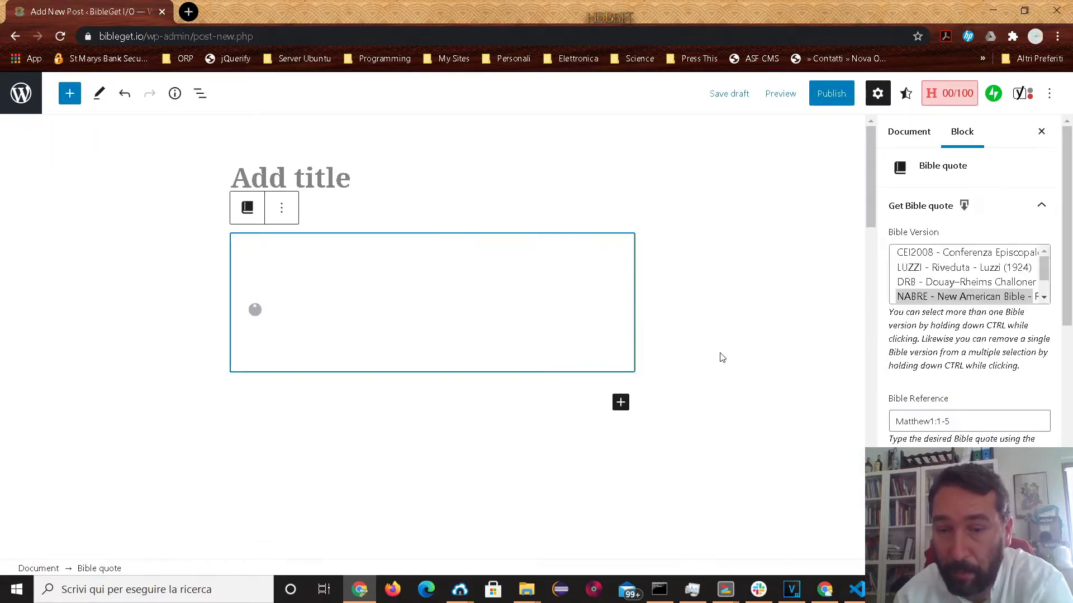
Add NVBSE, VGCL and CEI2008 to the block's selected Bible versions.
scroll(463, 363, "down", 1)
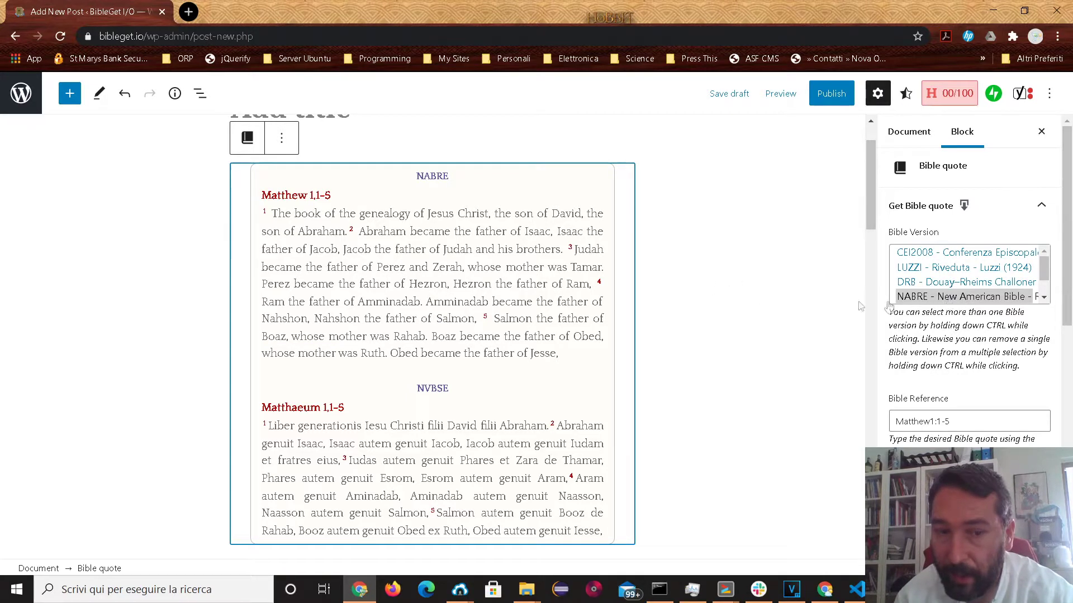
scroll(948, 300, "down", 1)
left_click(940, 283, "ctrl")
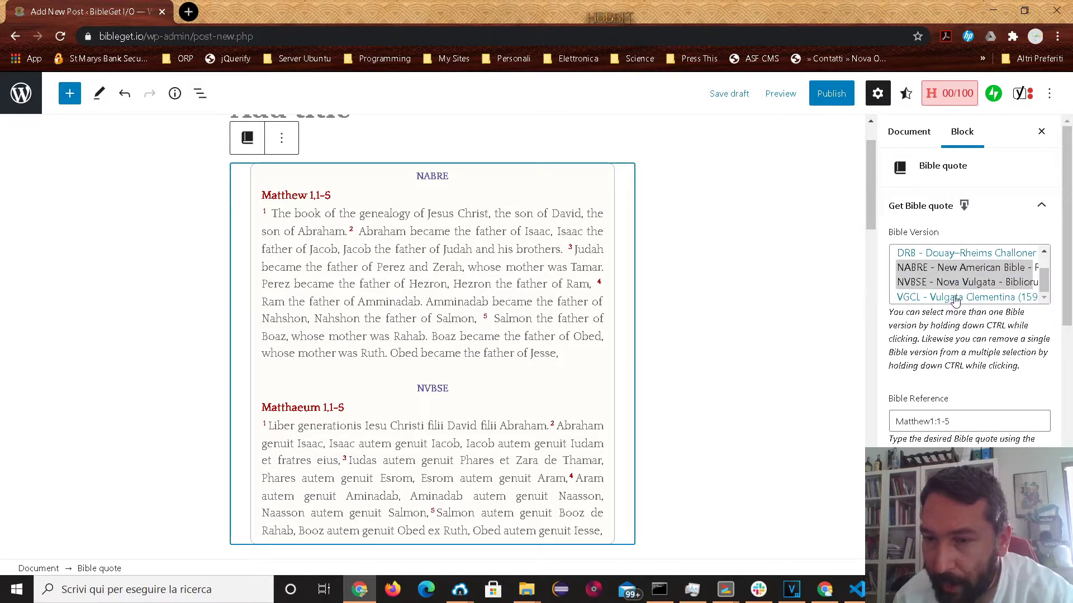
left_click(955, 297, "ctrl")
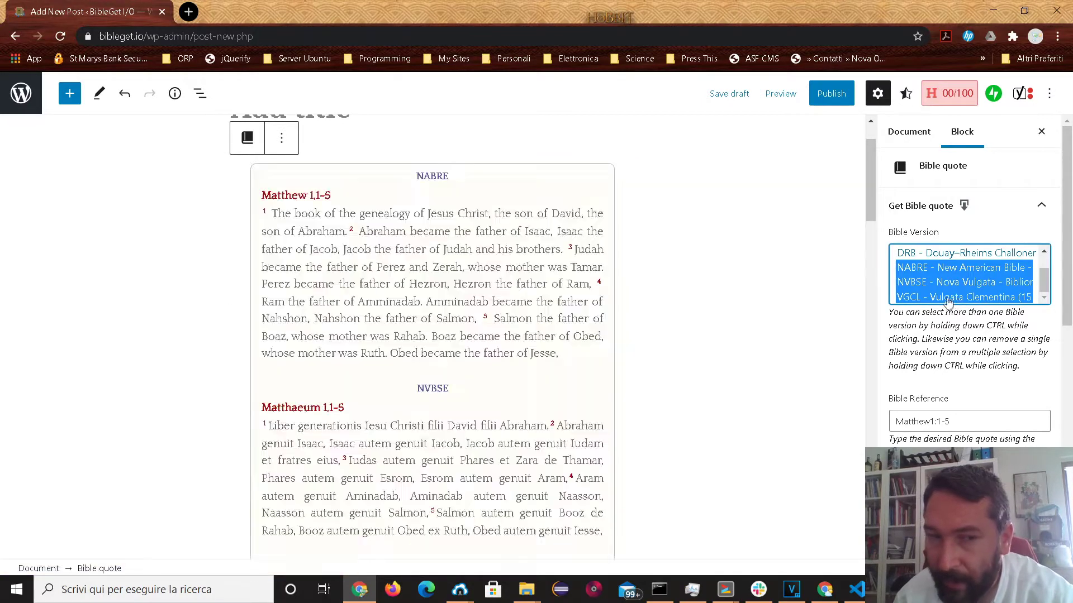
scroll(937, 300, "up", 1)
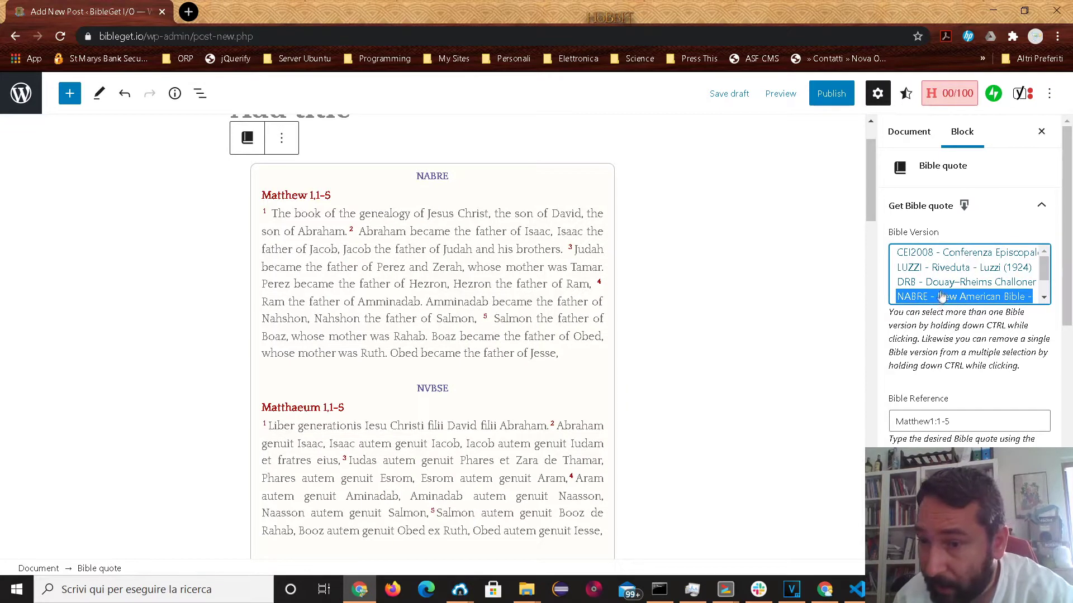
left_click(952, 257, "ctrl")
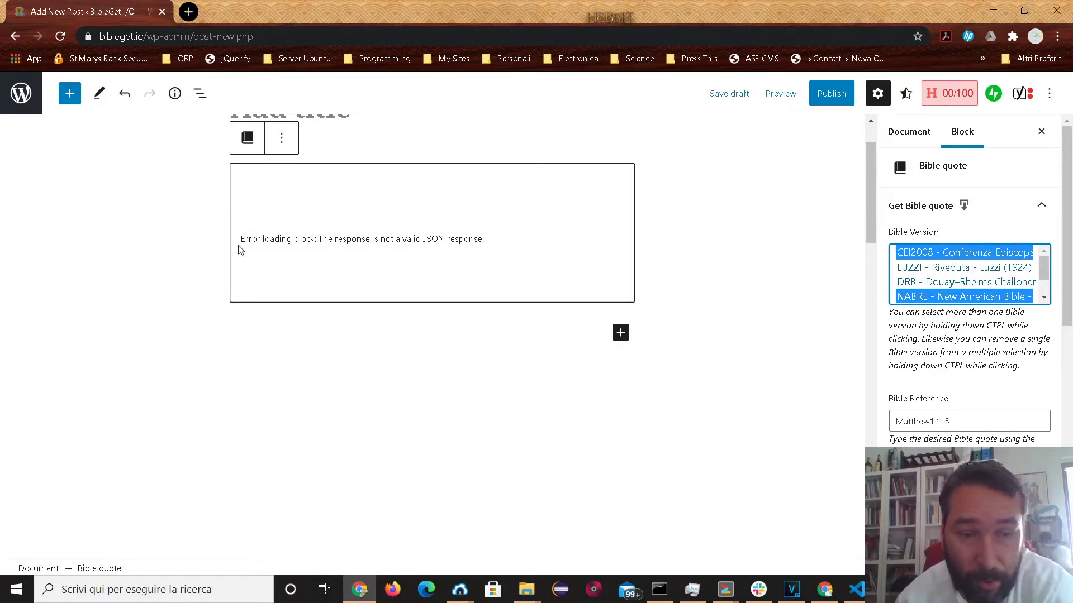
Inspect the block's 'Error loading block' message and open the browser developer tools with F12.
left_click_drag(243, 241, 485, 240)
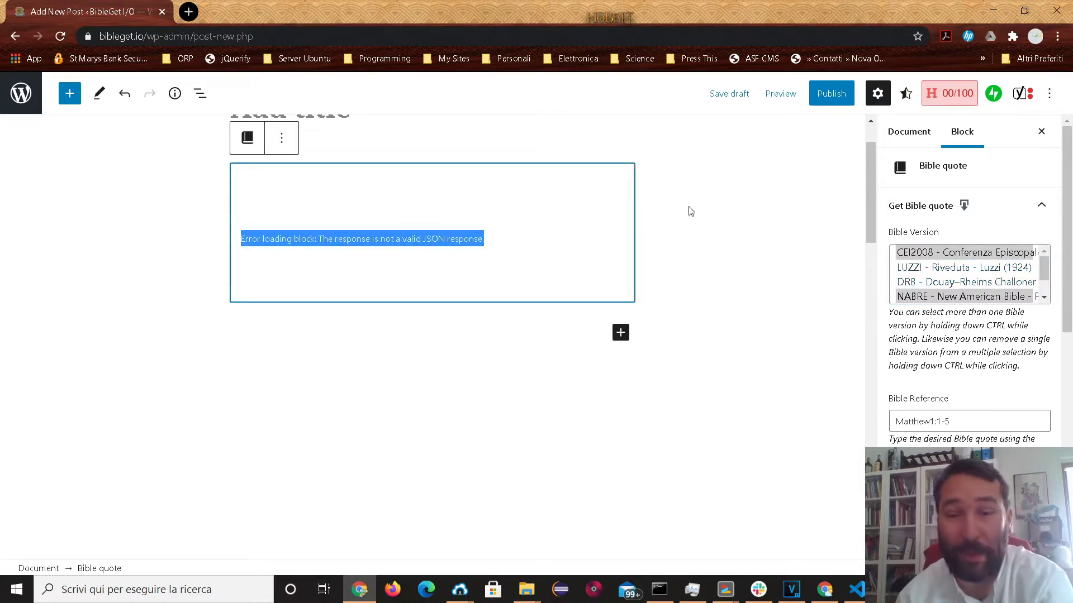
left_click(464, 240)
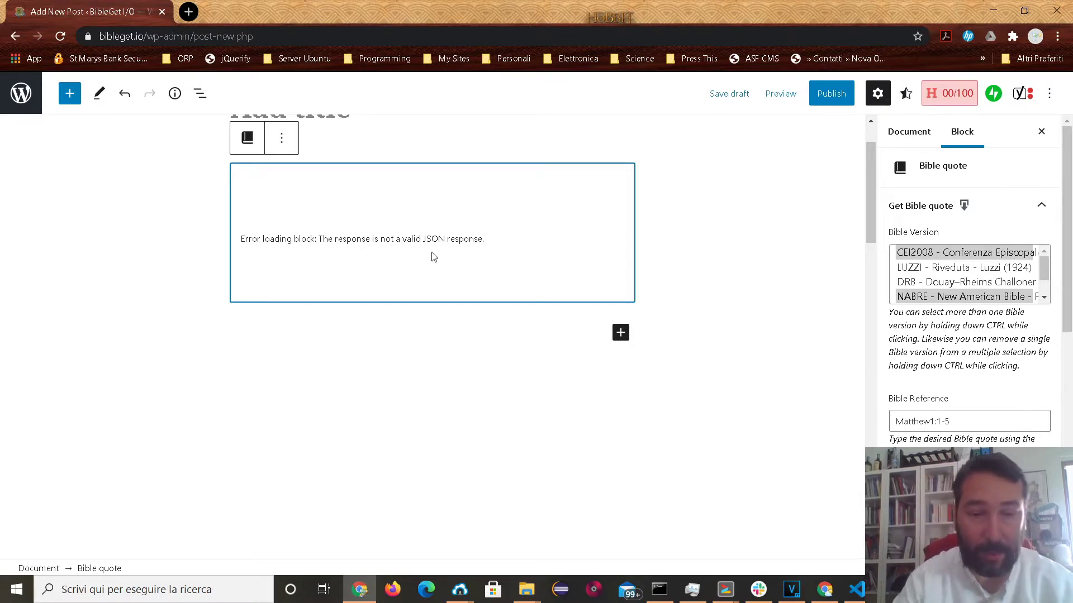
key("F12")
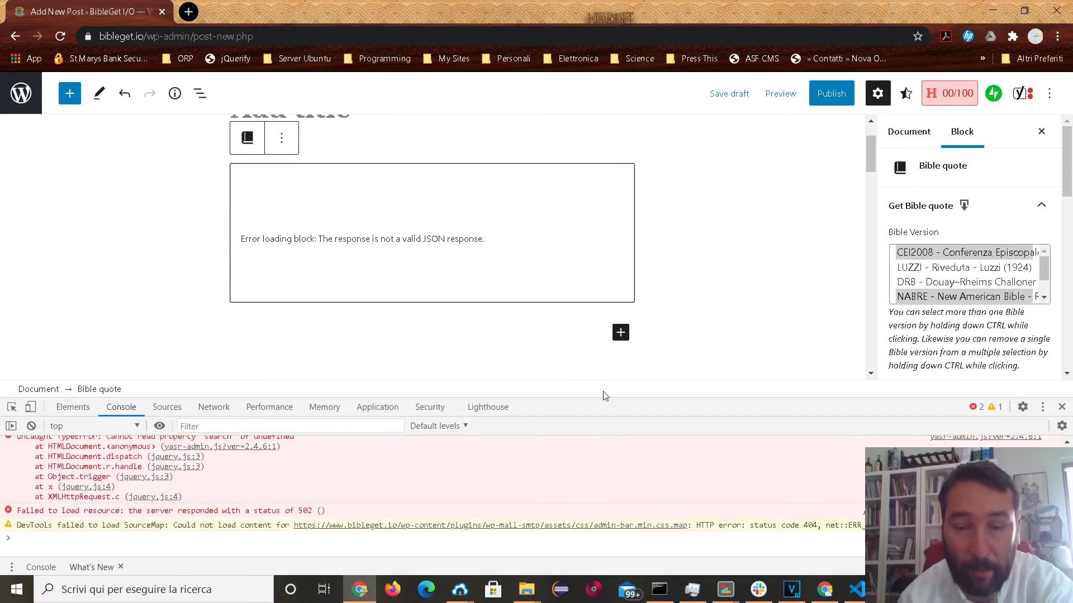
Enlarge DevTools on the Network tab and reload the editor page, confirming with Ricarica.
left_click_drag(604, 399, 600, 307)
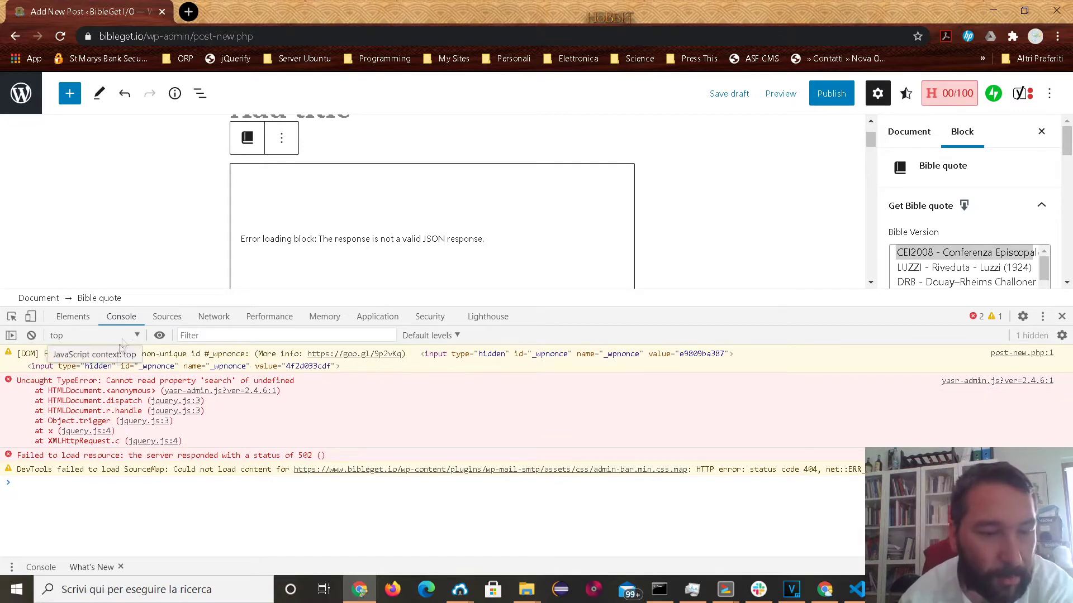
left_click(226, 322)
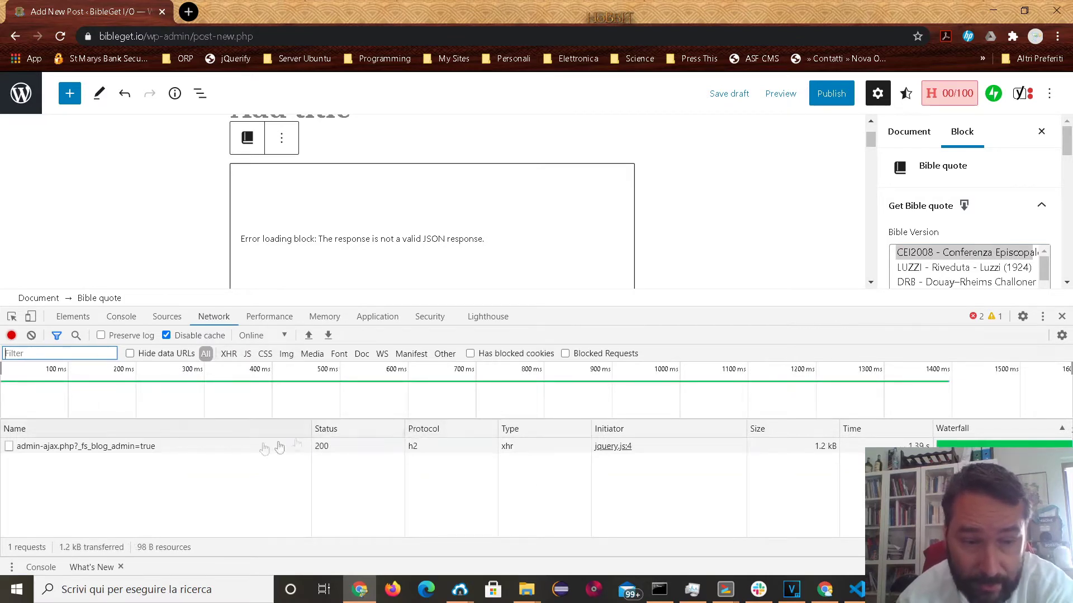
left_click(183, 253)
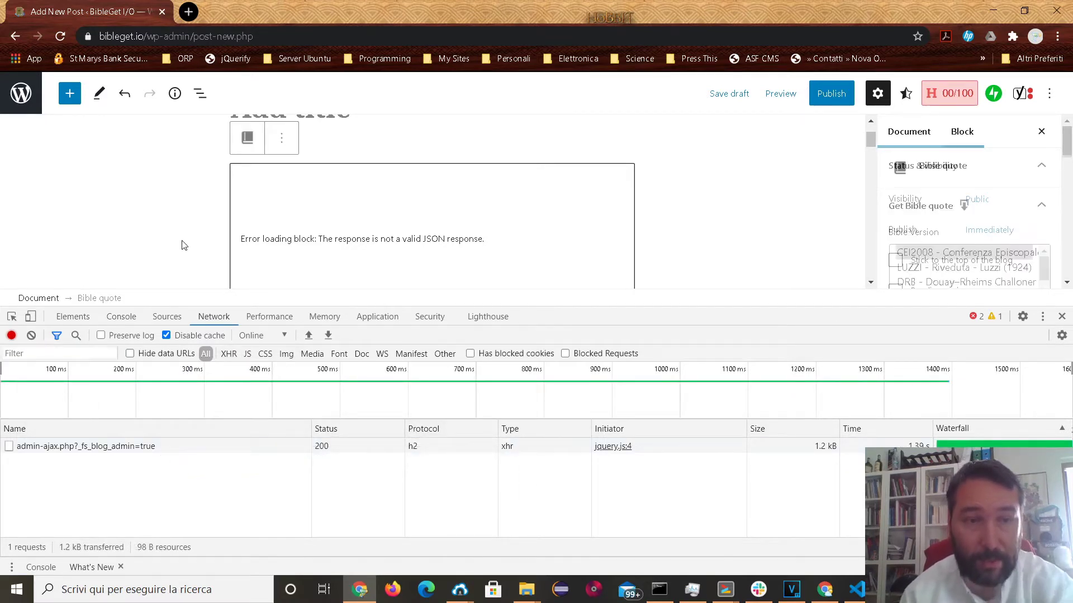
key("F5")
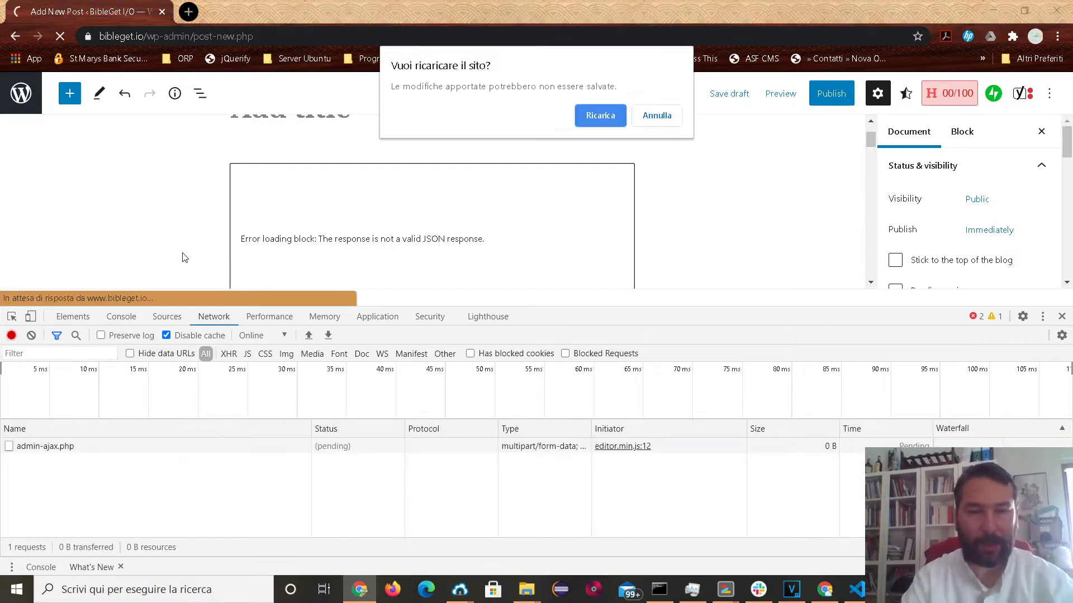
left_click(602, 118)
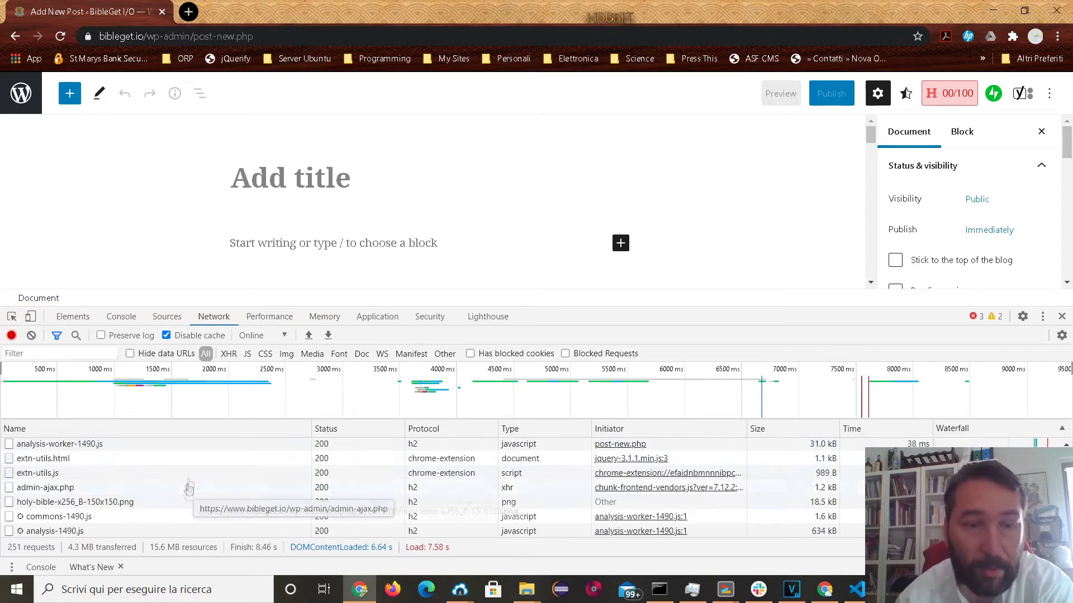
Insert a new Bible quote block set to CEI2008, then add LUZZI, DRB and NABRE versions.
left_click(619, 244)
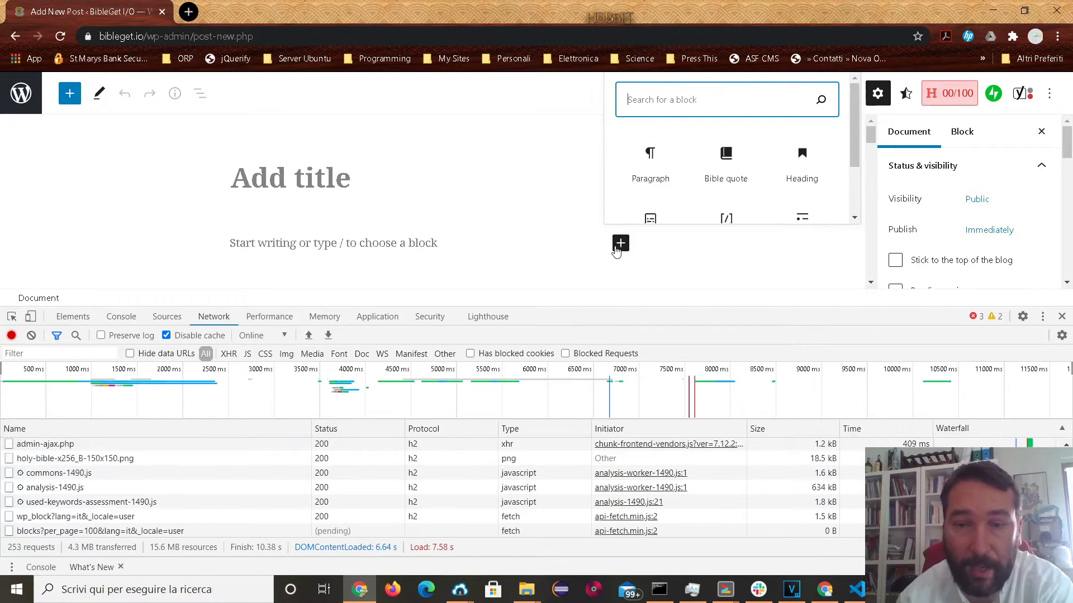
left_click(726, 166)
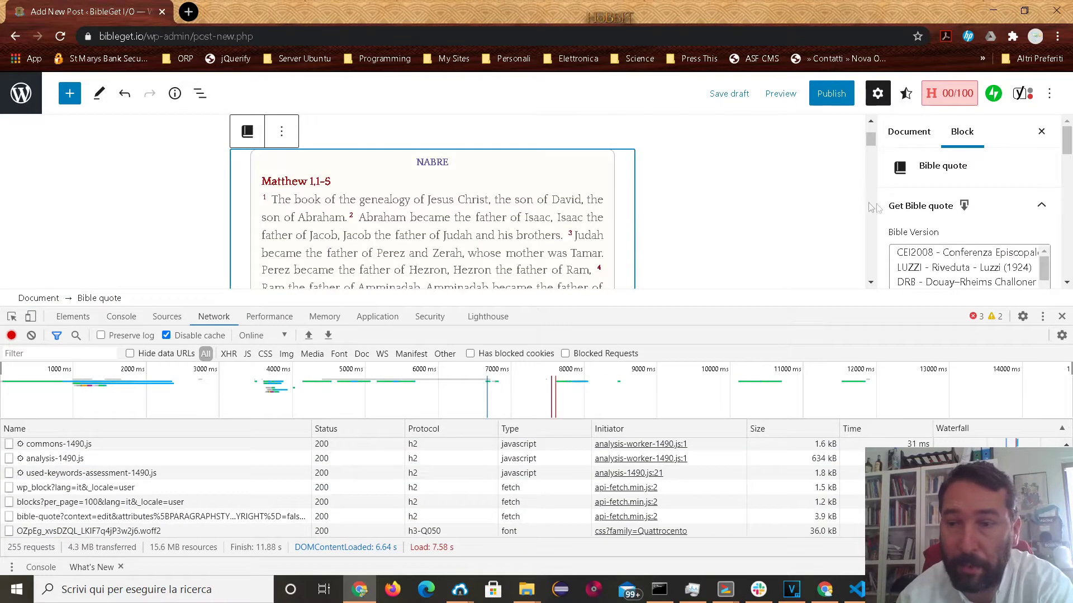
scroll(925, 239, "down", 1)
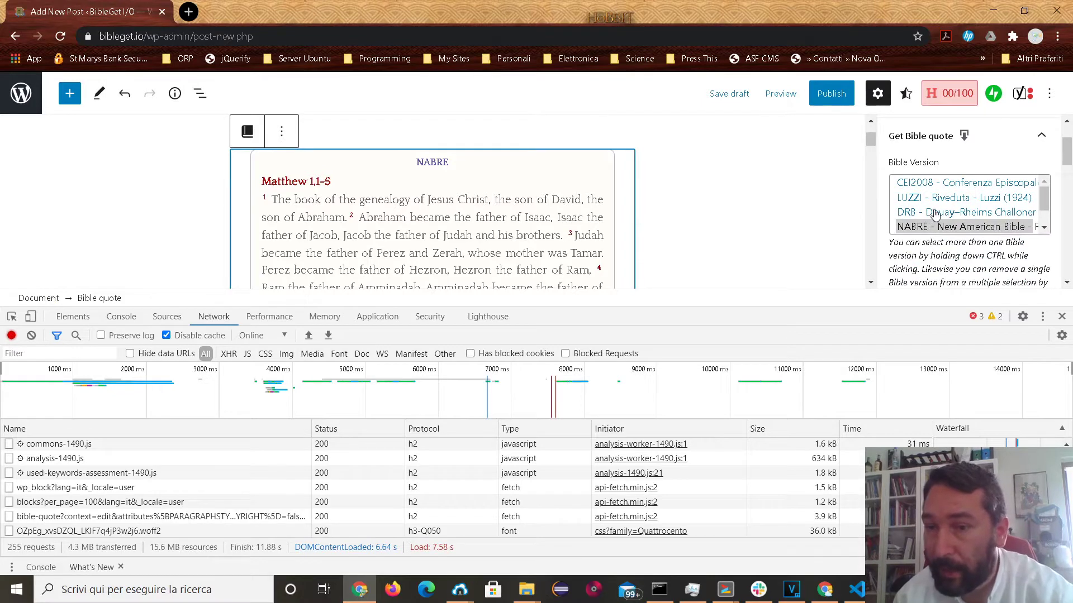
left_click(930, 212)
left_click(940, 184)
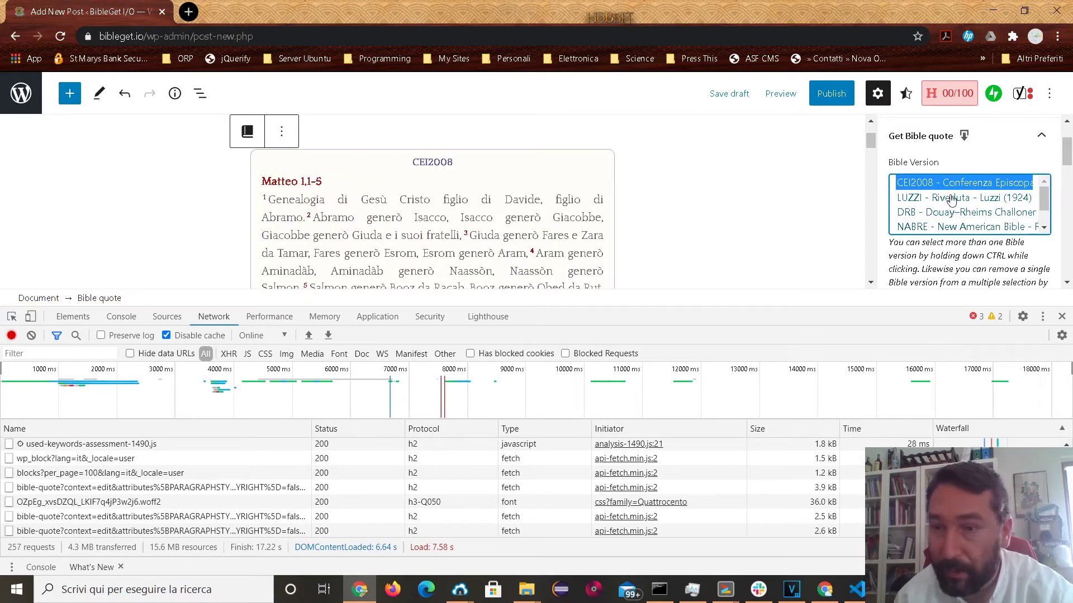
left_click(950, 199, "ctrl")
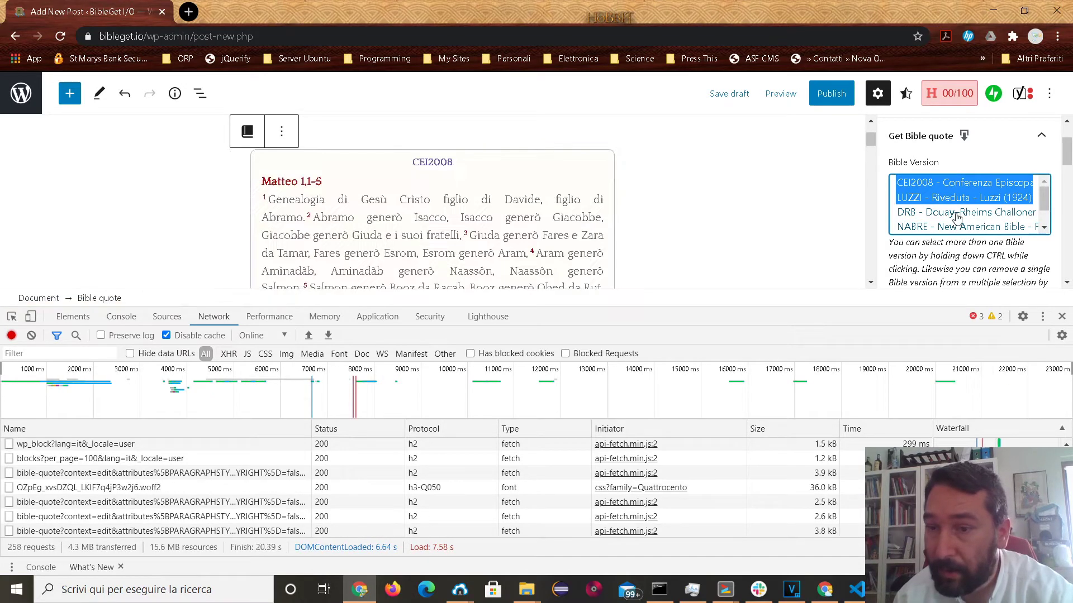
left_click(958, 216, "ctrl")
left_click(964, 228, "ctrl")
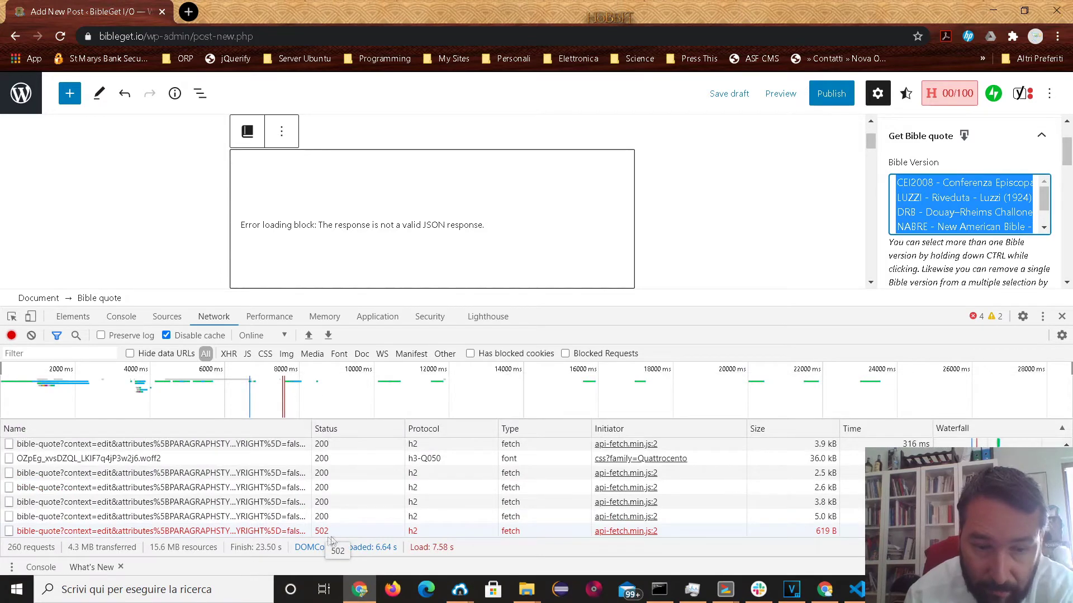
Open the failed 502 bible-quote request and review its headers and very long GET URL.
left_click(252, 531)
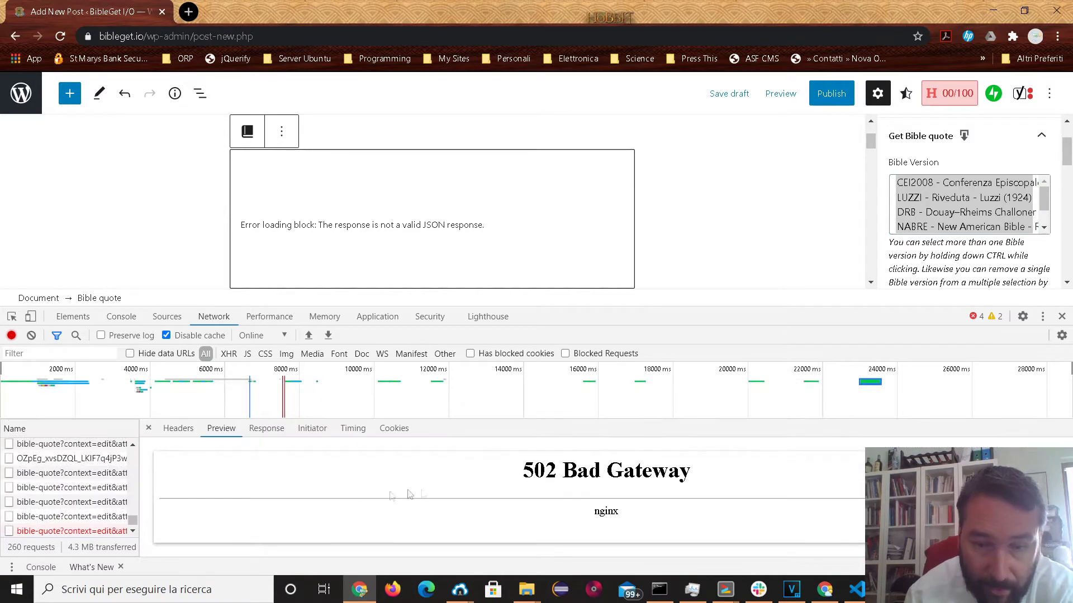
left_click_drag(595, 316, 597, 251)
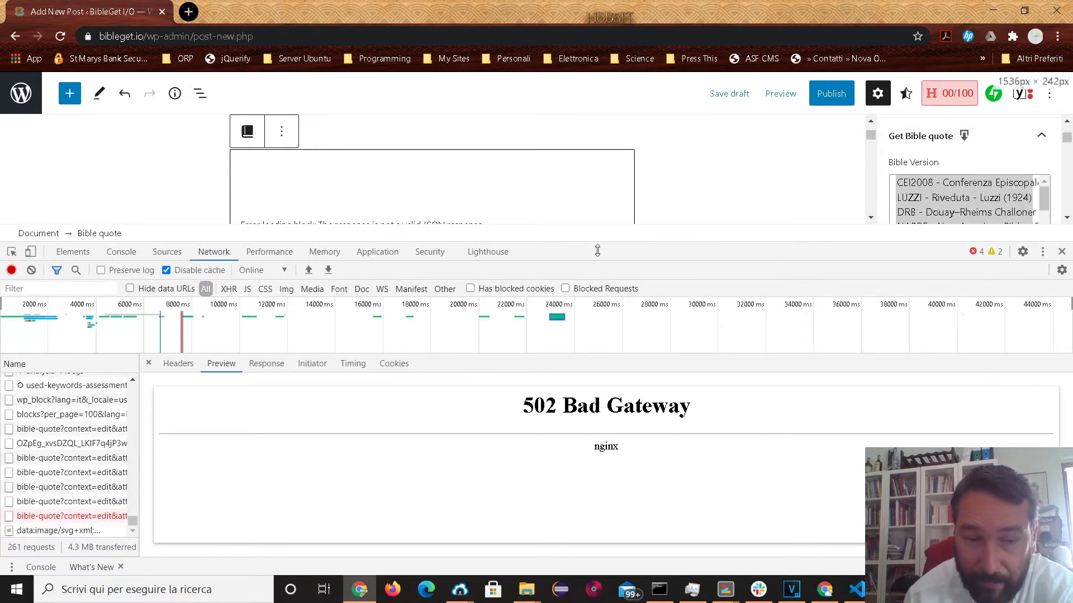
left_click(180, 366)
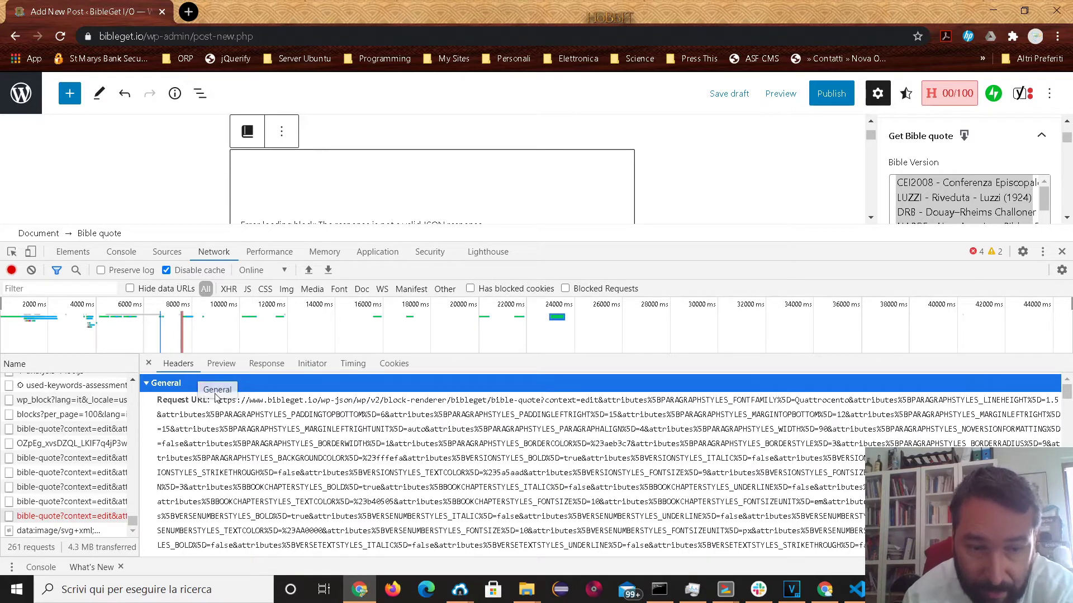
scroll(258, 447, "down", 5)
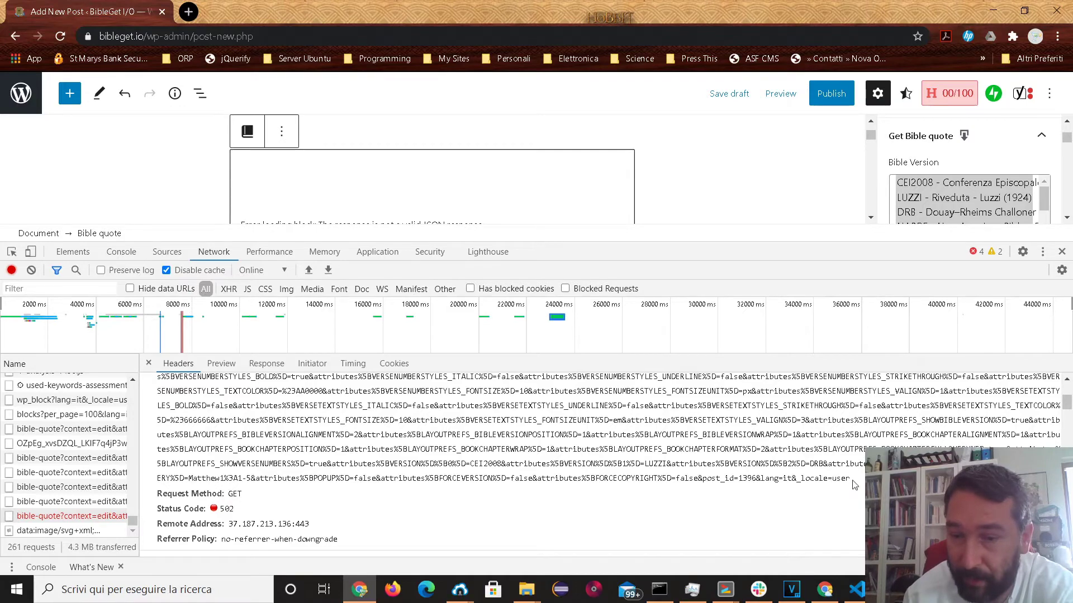
scroll(853, 487, "up", 5)
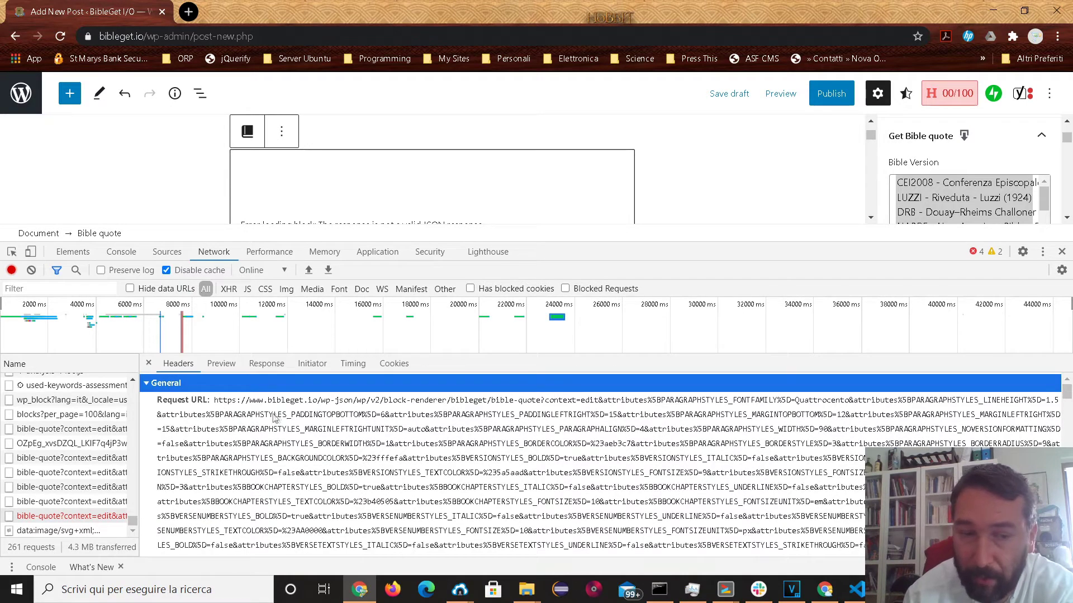
scroll(262, 447, "down", 6)
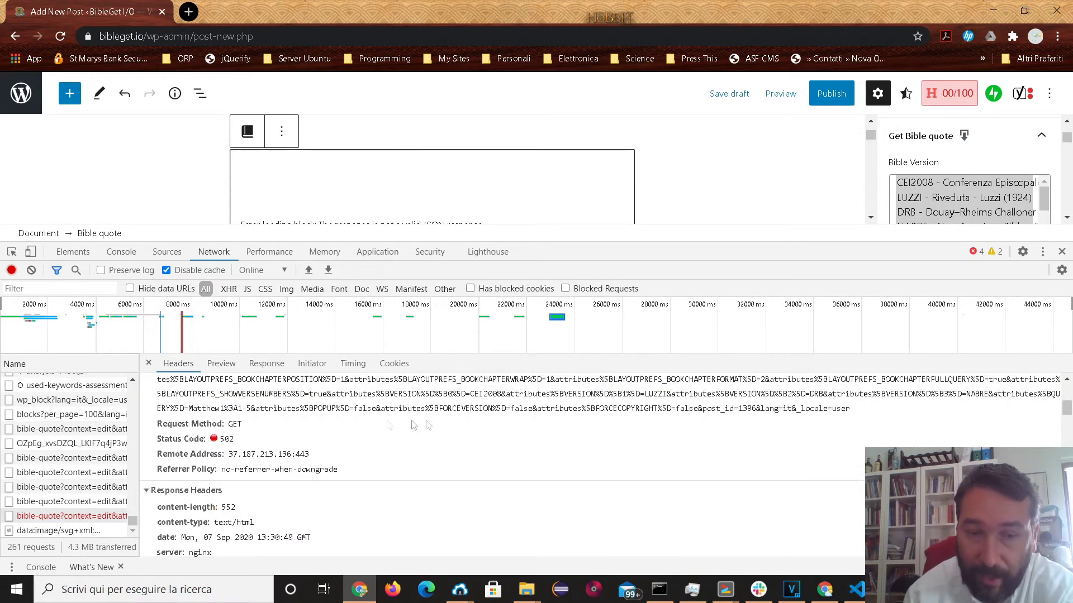
scroll(643, 408, "up", 4)
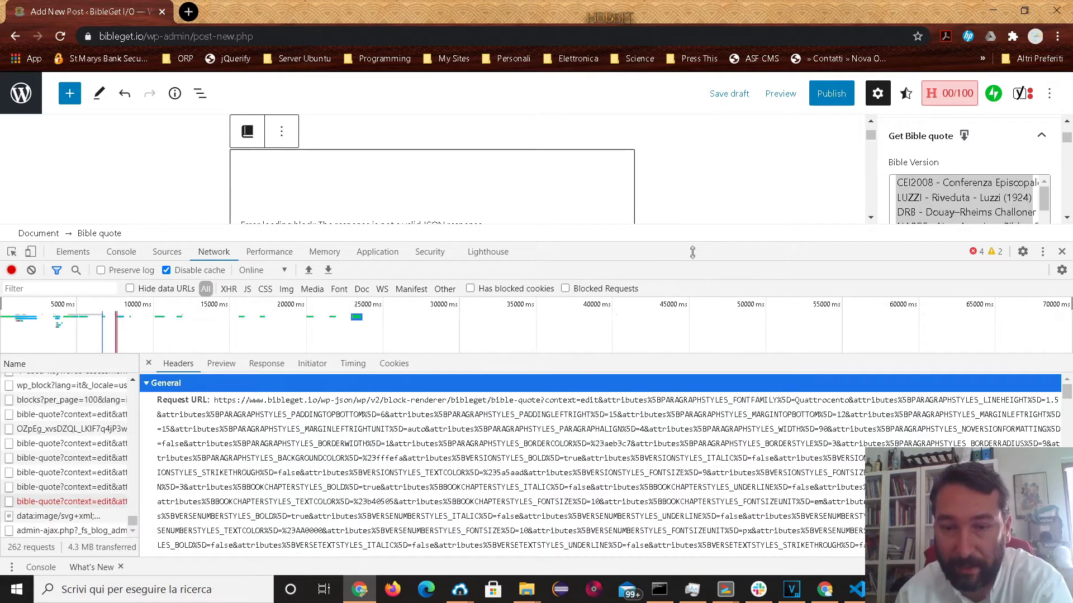
Resize the DevTools panel several times, finally shrinking it to reveal the editor's JSON error.
left_click_drag(695, 256, 698, 341)
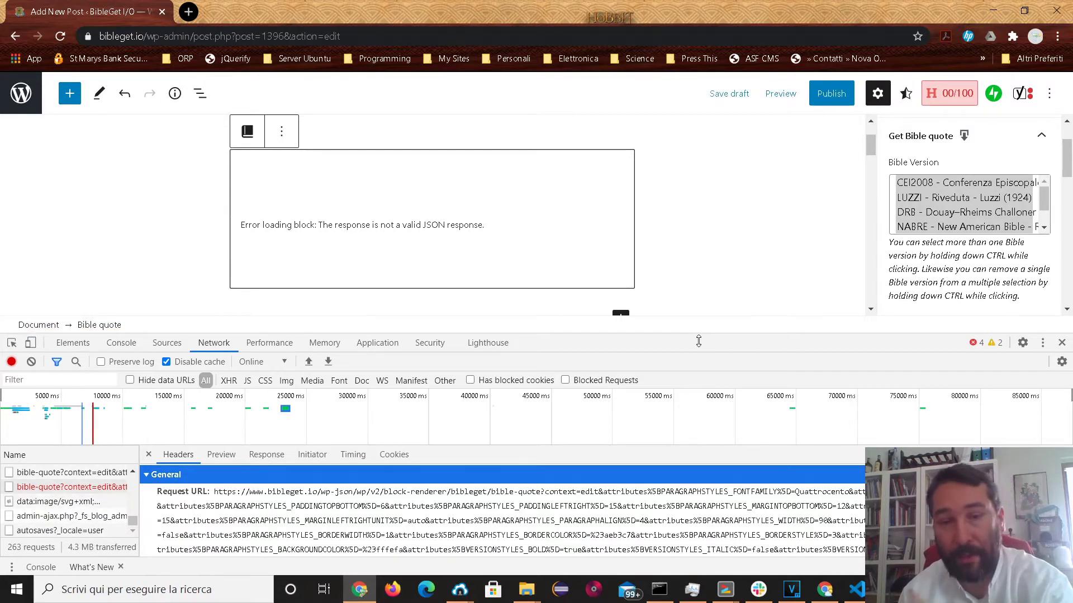
left_click_drag(697, 338, 697, 420)
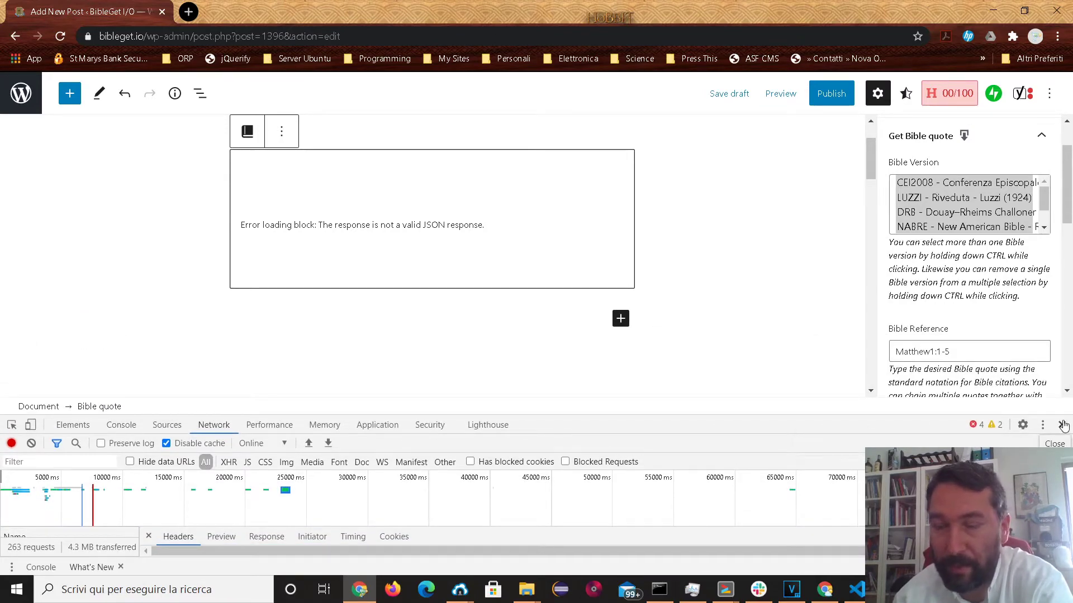
left_click_drag(820, 426, 794, 318)
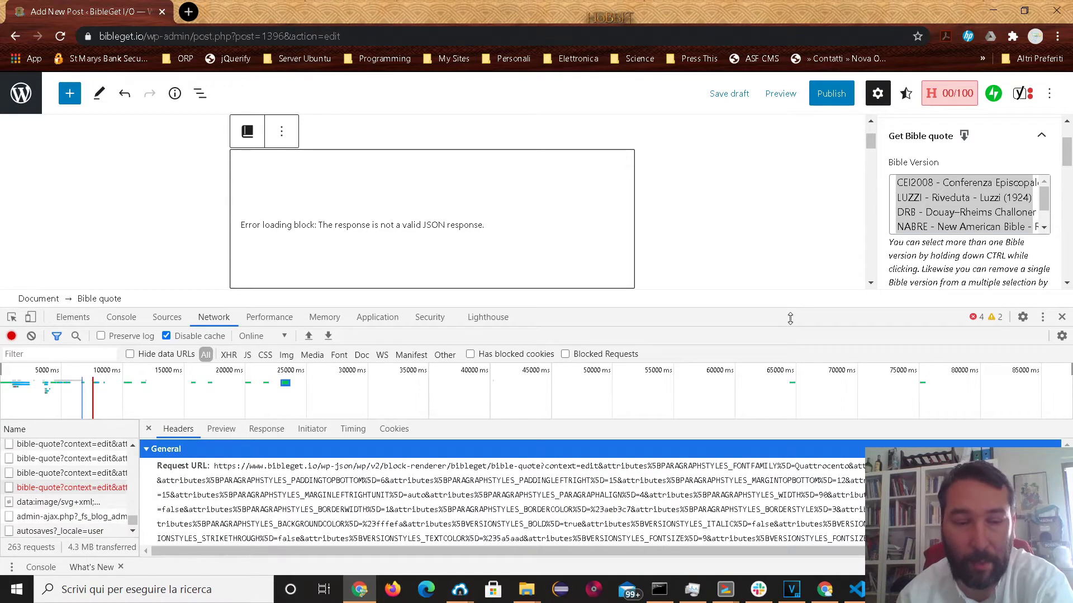
left_click_drag(733, 308, 720, 240)
scroll(235, 488, "down", 5)
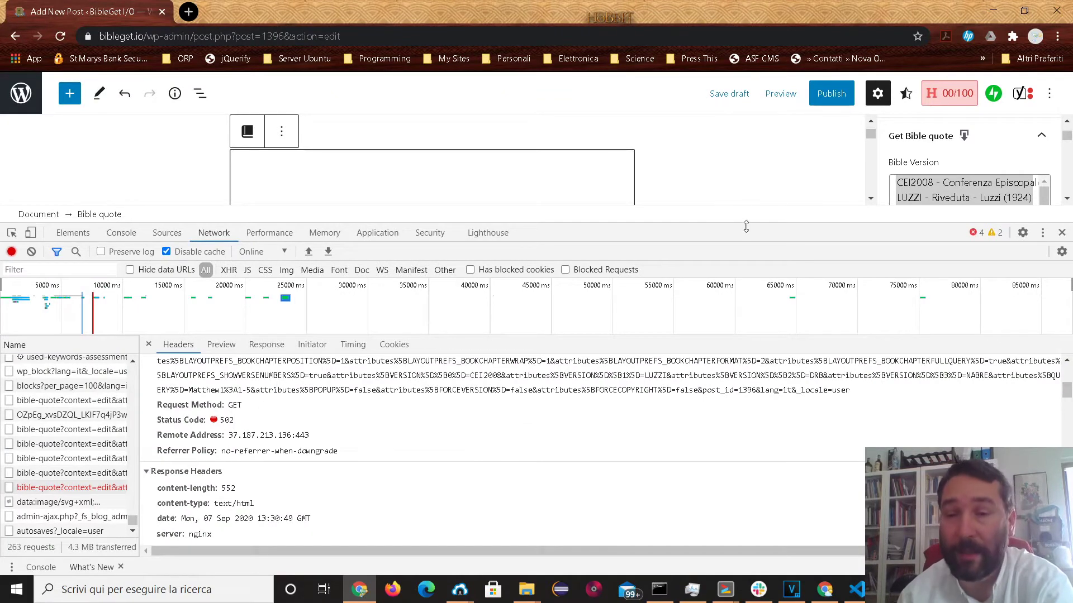
left_click_drag(746, 227, 766, 467)
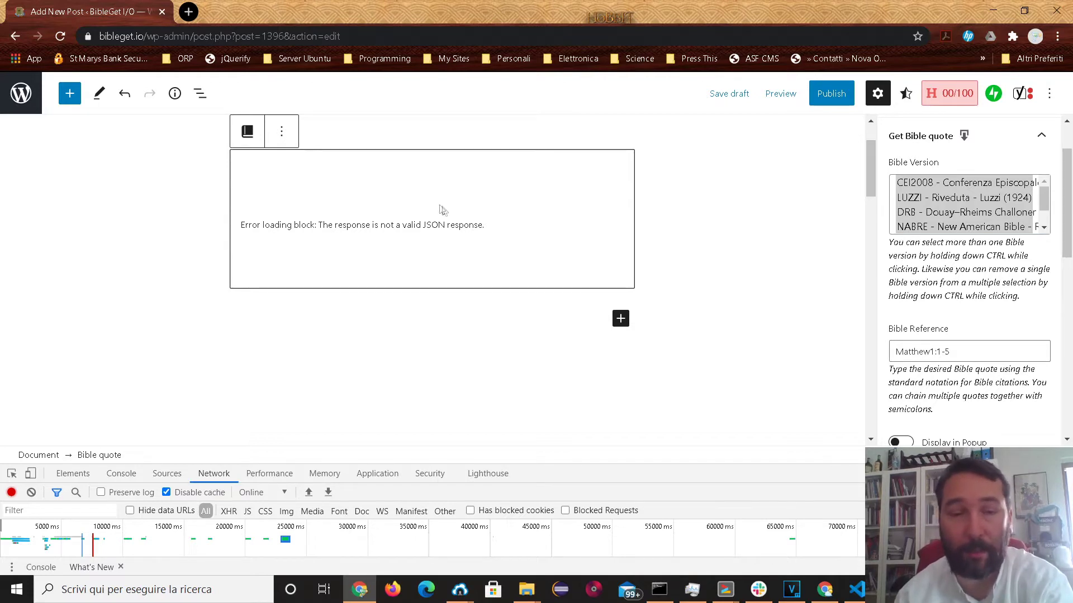
Leave the post editor, confirming the prompt, and go to Plugins > Add New.
left_click(21, 95)
left_click(590, 112)
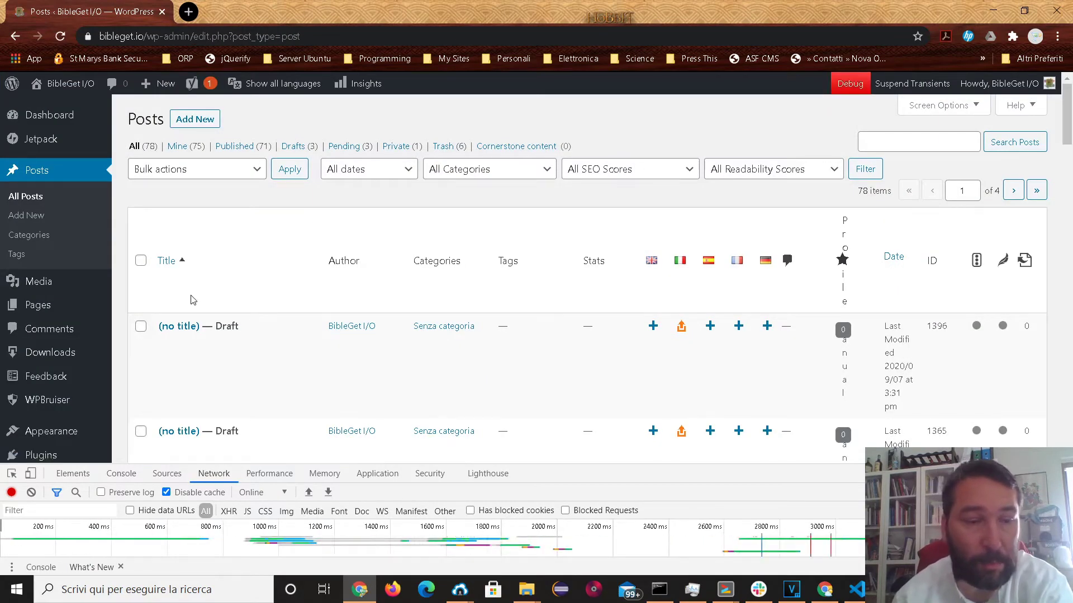
scroll(50, 335, "down", 5)
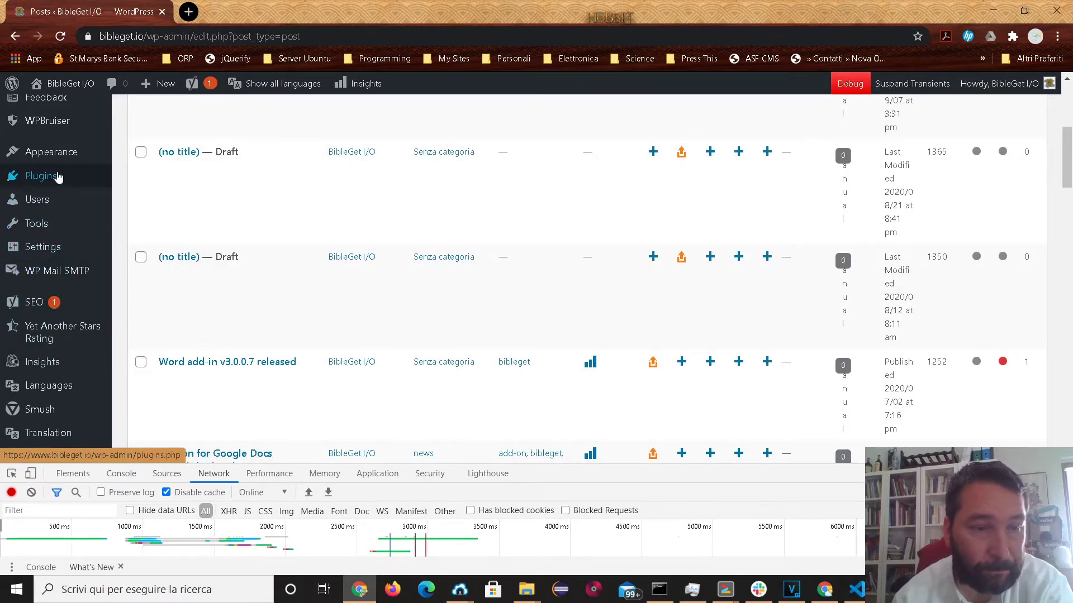
mouse_move(59, 177)
left_click(147, 198)
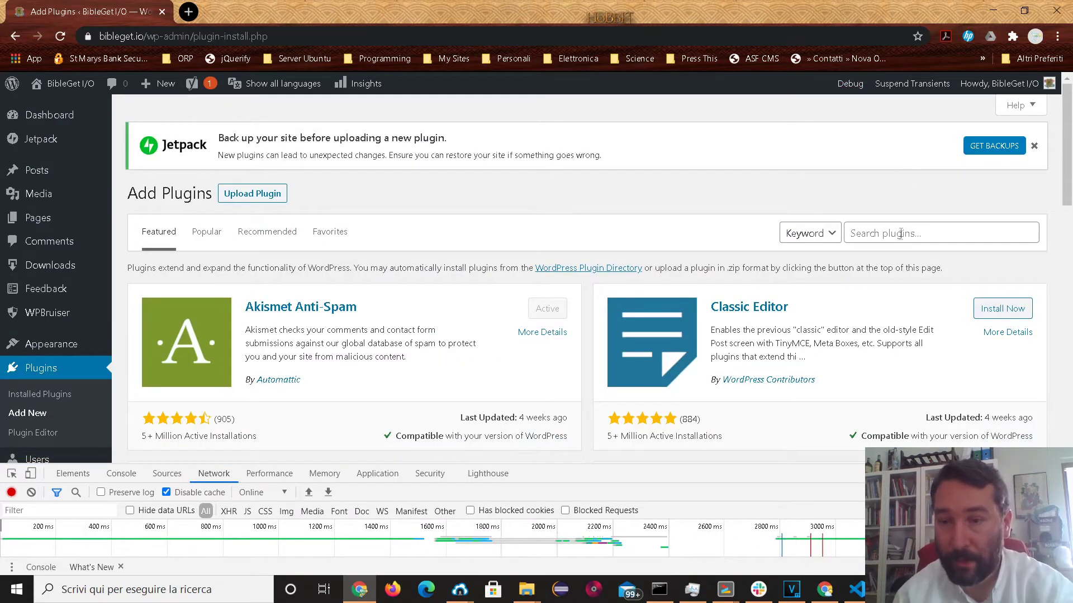
Search the plugin directory for 'gute' and install the Gutenberg plugin.
left_click(900, 233)
type("gutenberg")
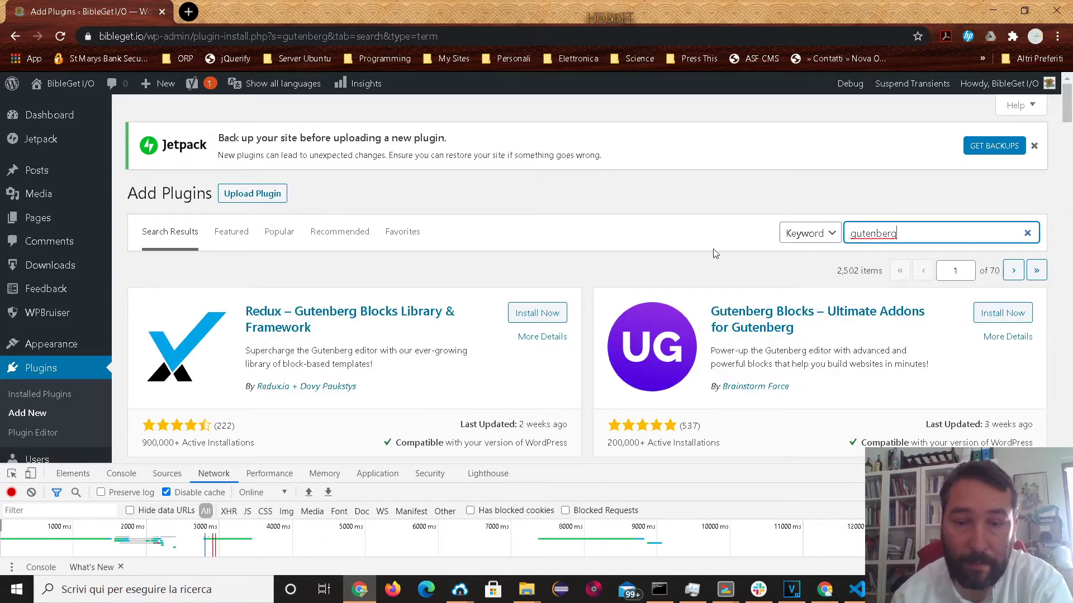
scroll(710, 252, "down", 2)
scroll(679, 262, "down", 1)
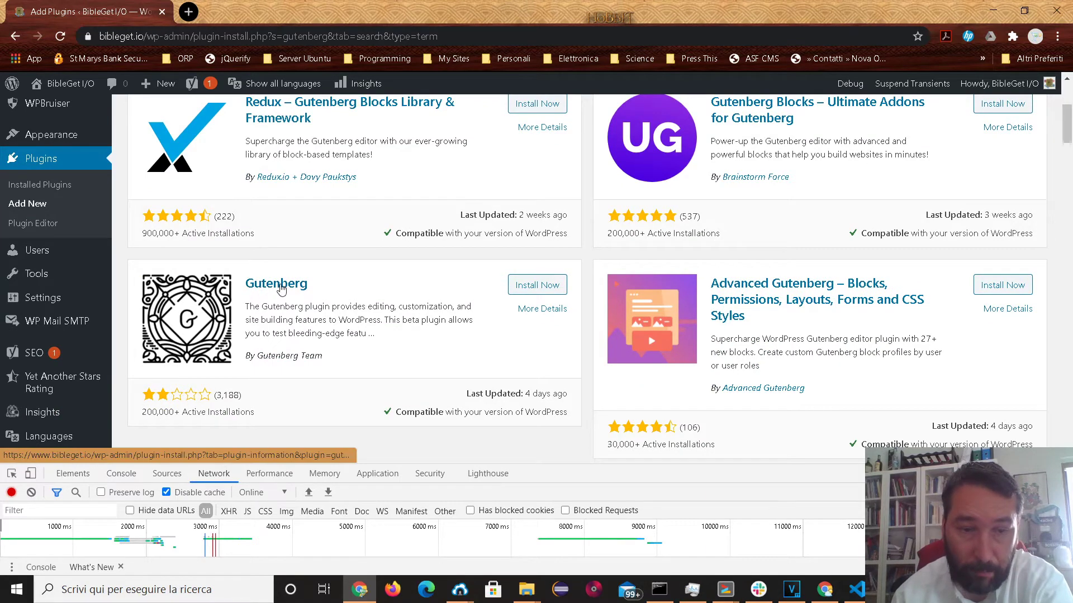
scroll(330, 306, "down", 1)
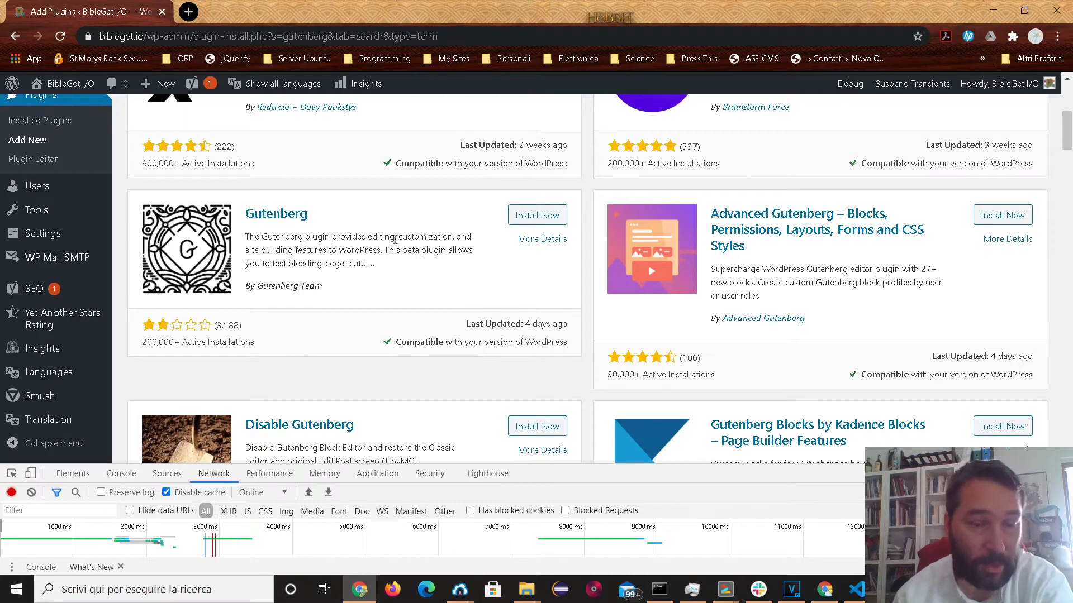
left_click(546, 219)
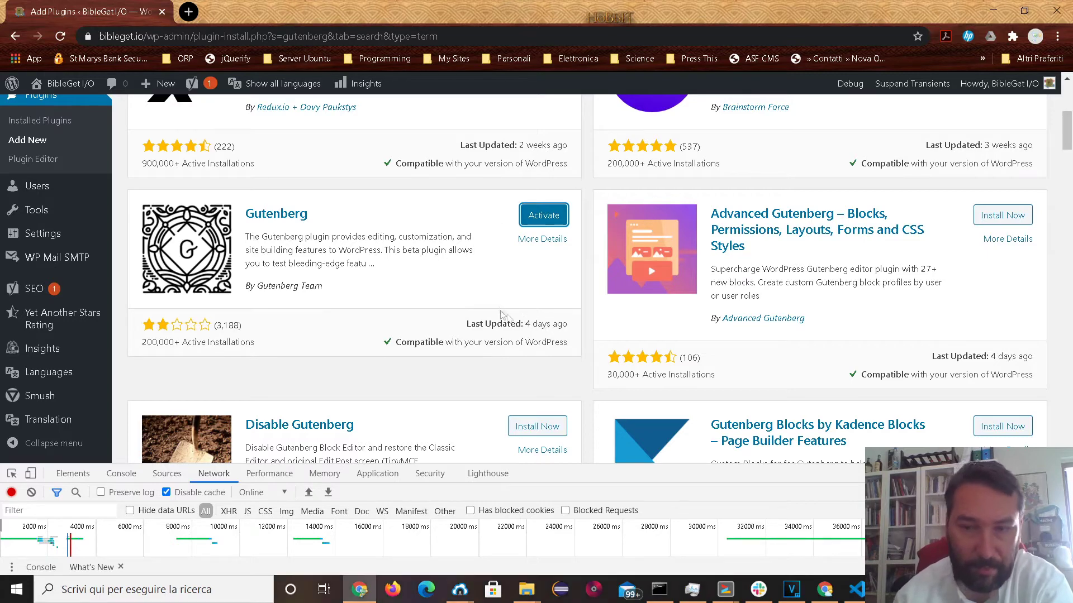
Activate Gutenberg 8.9.1, check it in the Plugins list, and open All Posts.
left_click(553, 219)
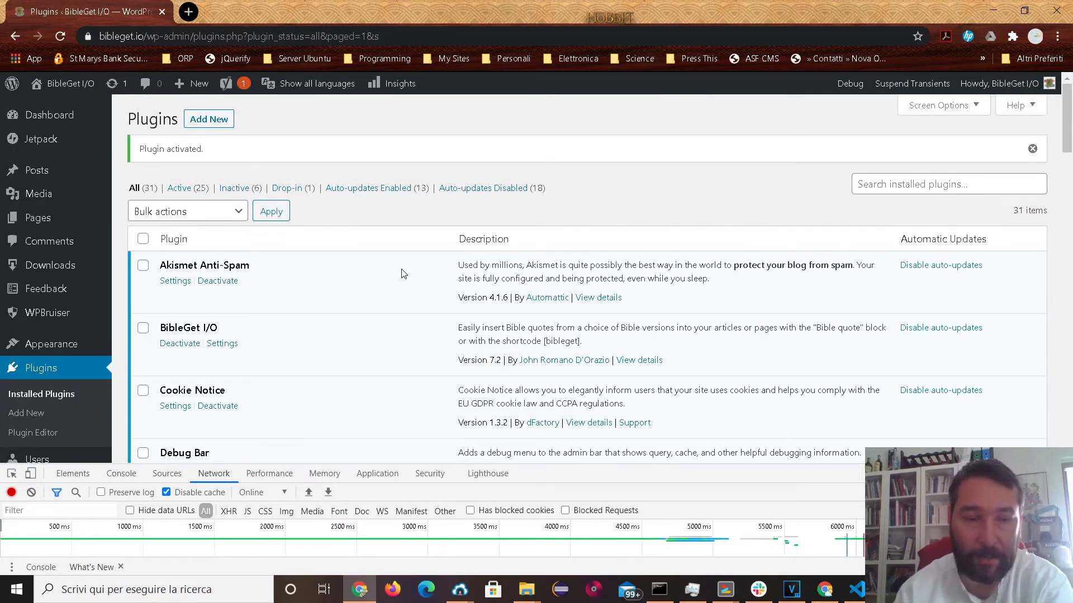
scroll(402, 274, "down", 8)
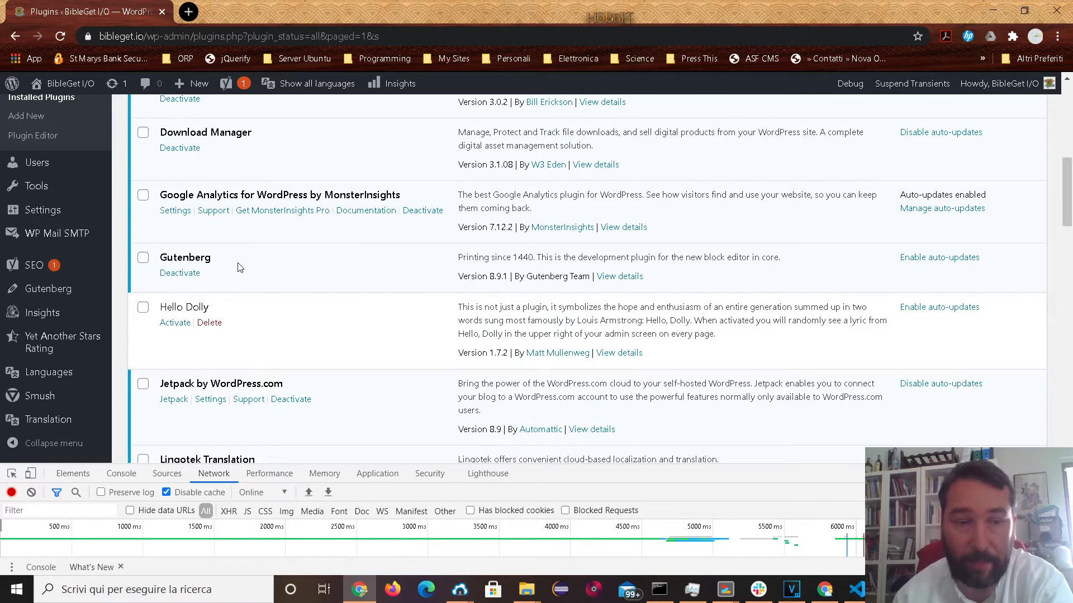
scroll(137, 273, "up", 8)
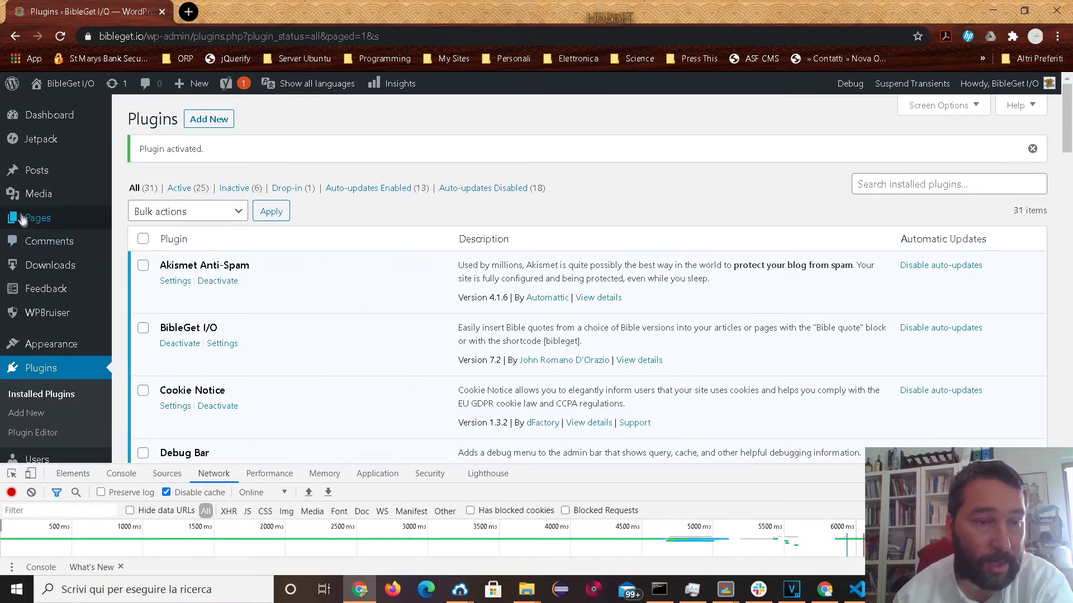
mouse_move(29, 178)
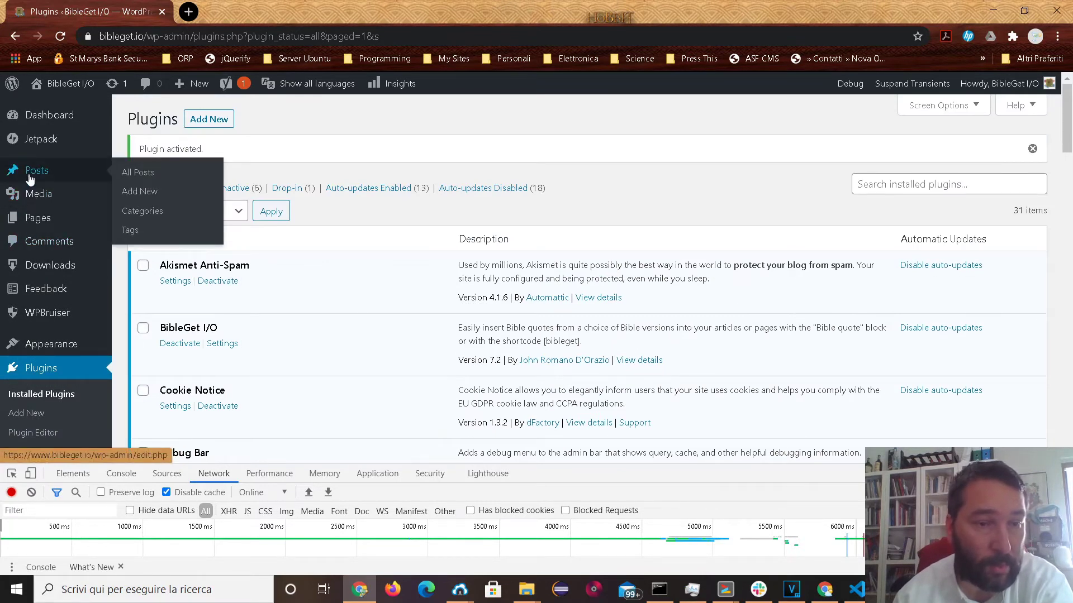
left_click(134, 173)
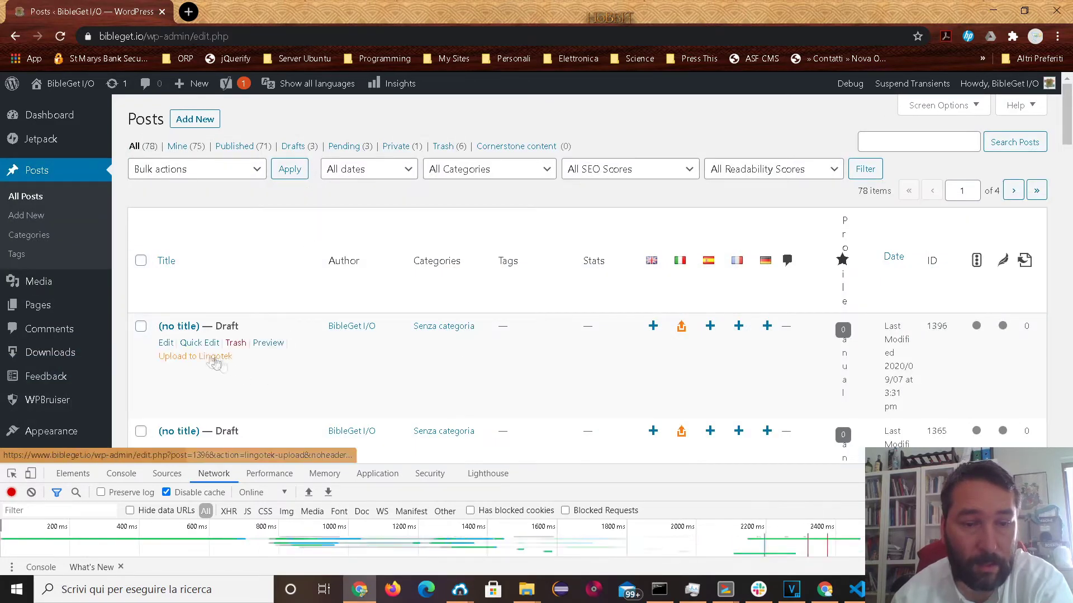
left_click(166, 343)
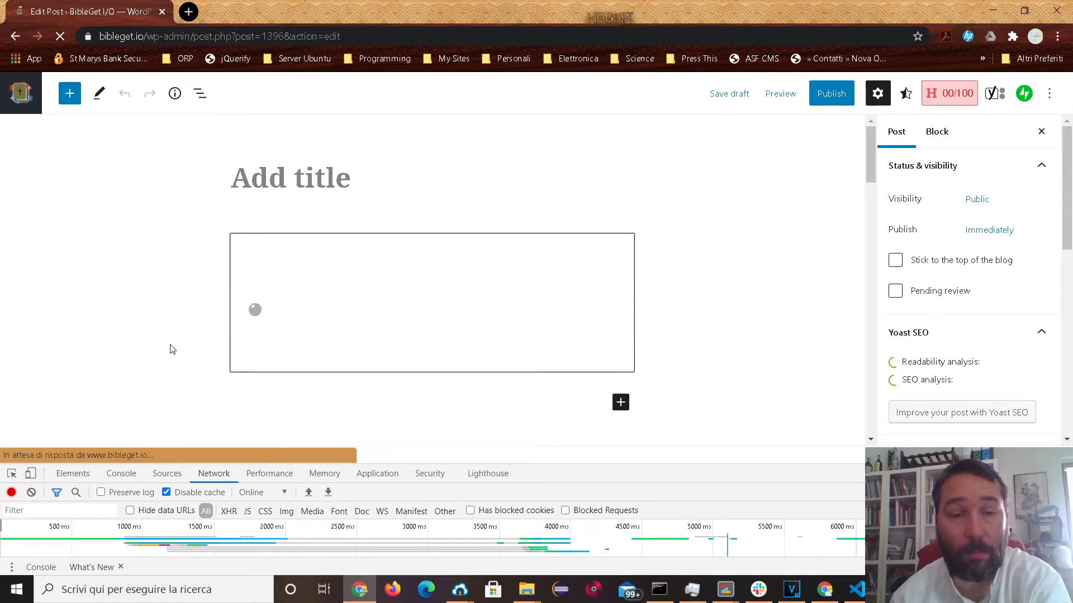
scroll(205, 343, "down", 5)
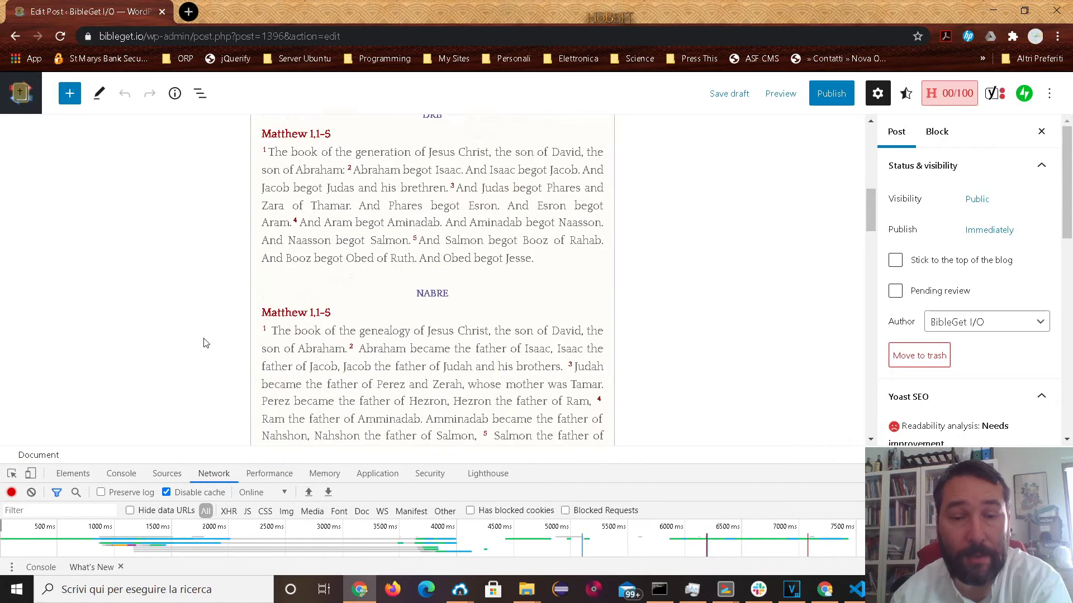
scroll(205, 343, "up", 5)
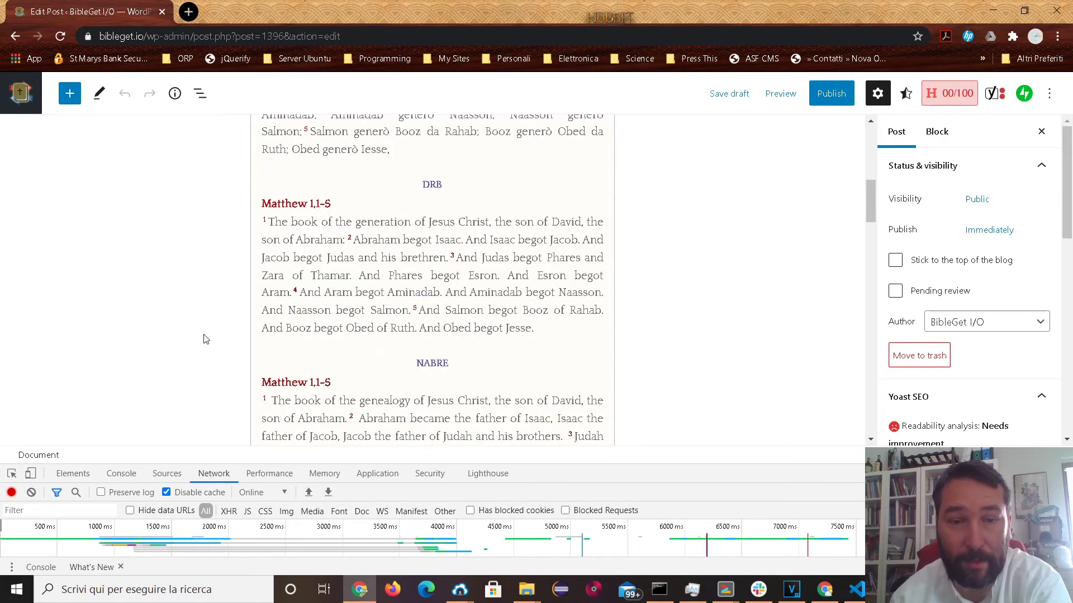
scroll(205, 336, "up", 1)
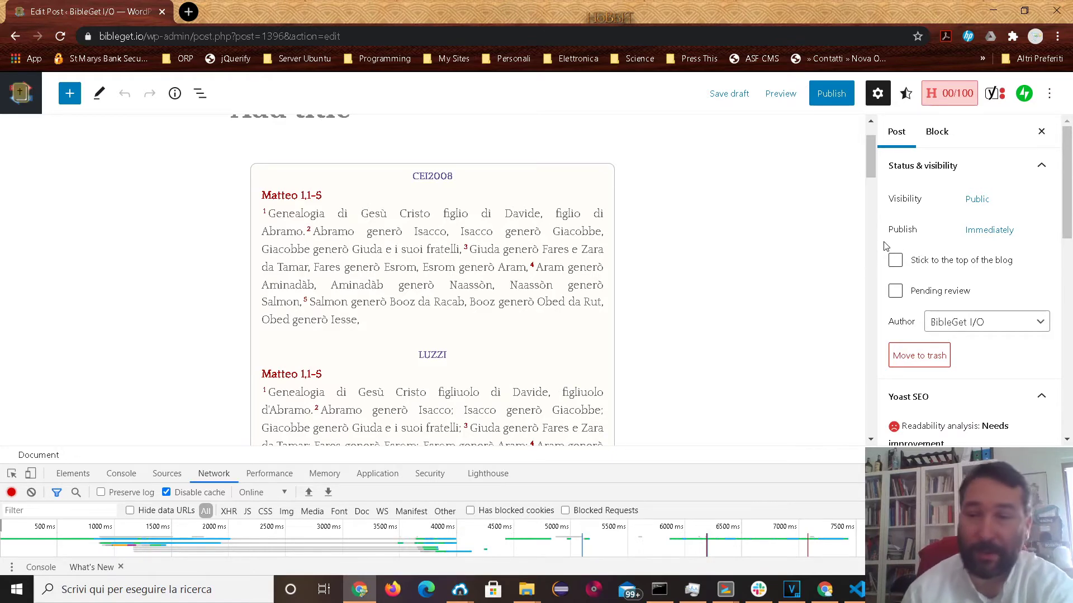
Select the Bible quote block and expand, then collapse, its General styles section in the sidebar.
left_click(566, 244)
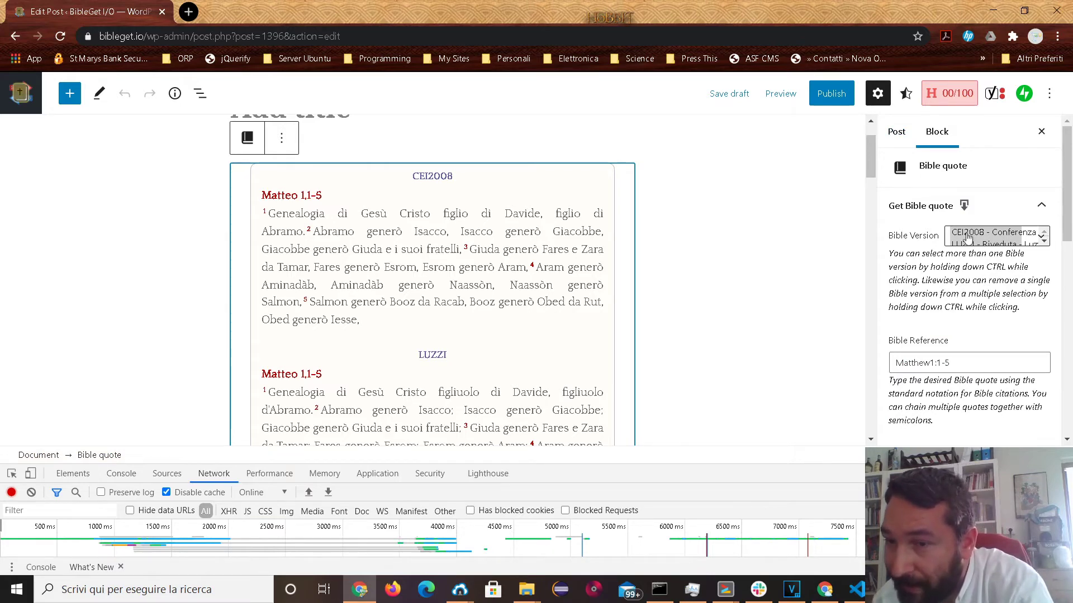
scroll(968, 246, "down", 3)
scroll(967, 260, "up", 3)
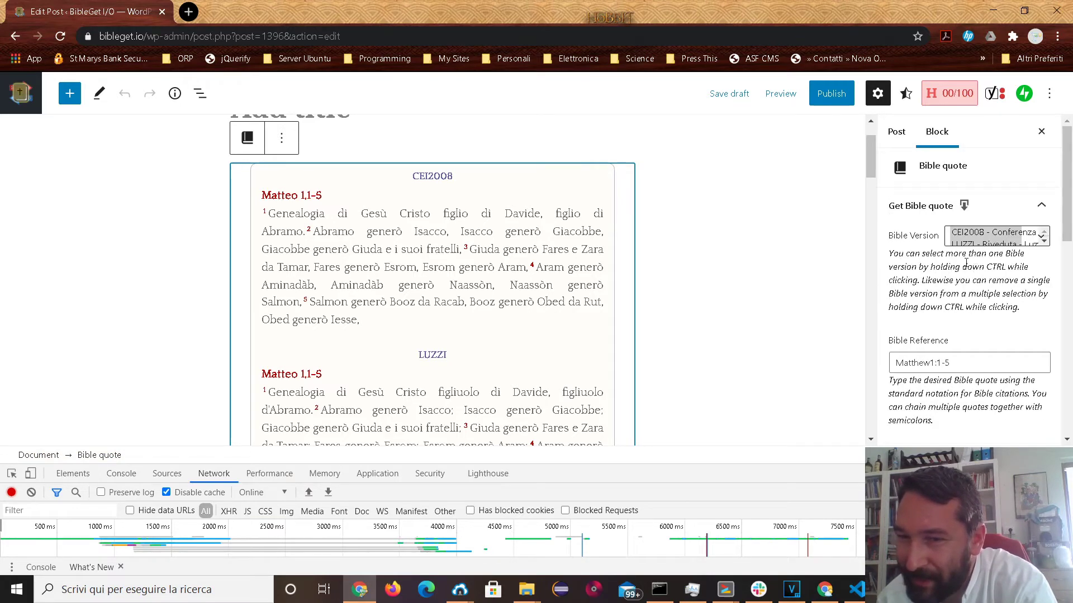
left_click(844, 250)
left_click(539, 296)
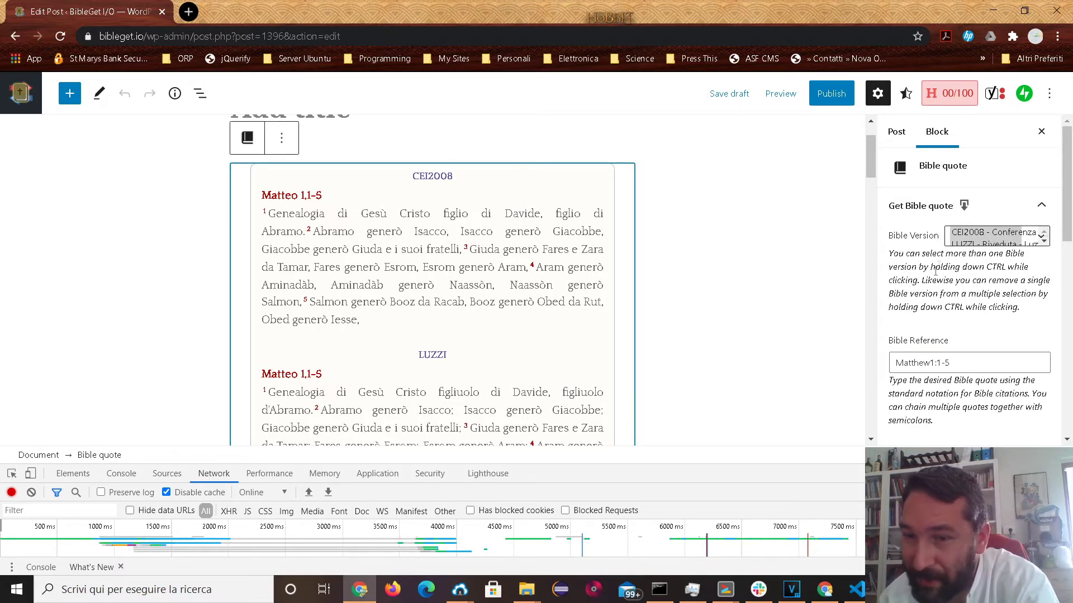
scroll(935, 271, "down", 5)
scroll(927, 292, "down", 5)
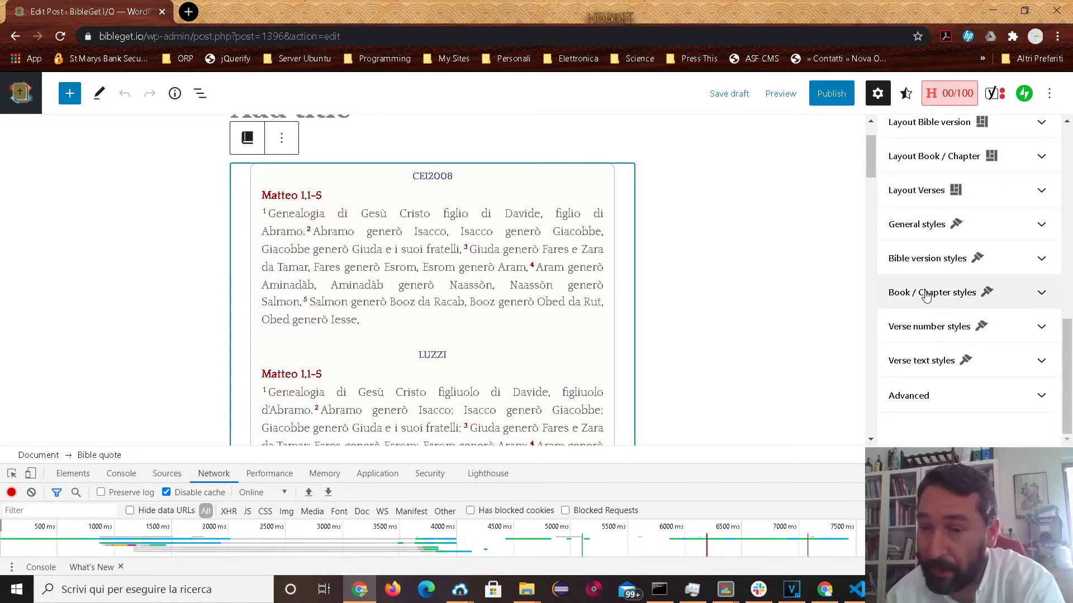
scroll(927, 296, "up", 1)
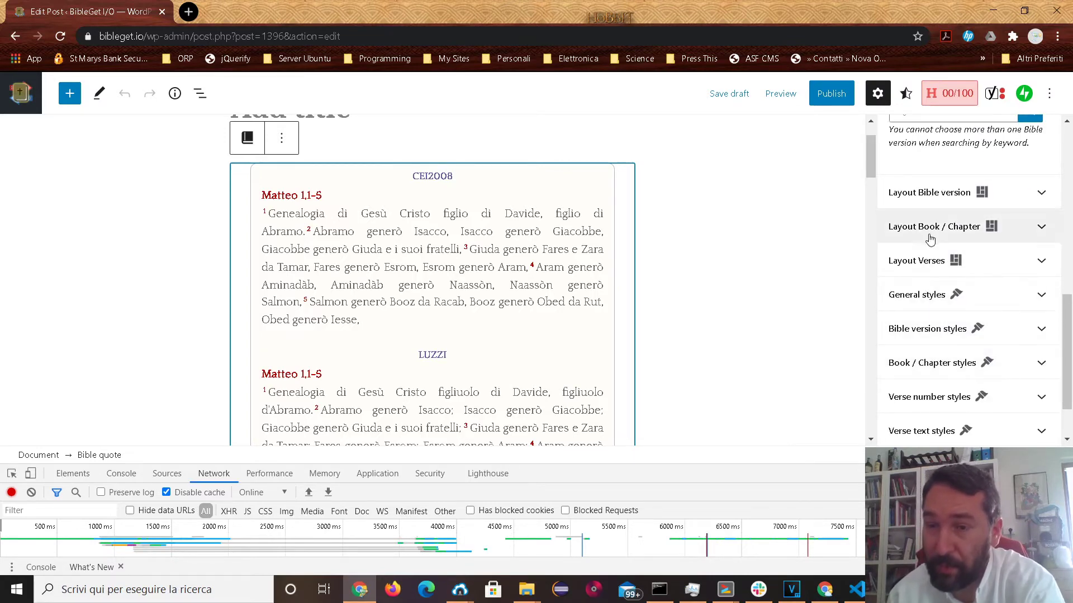
left_click(942, 299)
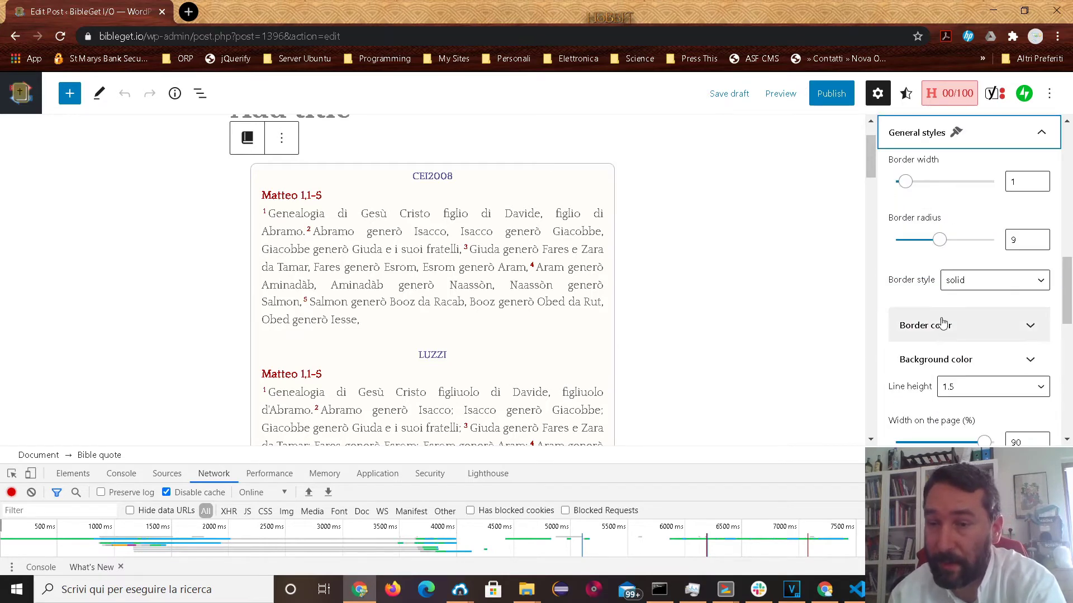
scroll(940, 323, "down", 2)
scroll(931, 351, "up", 3)
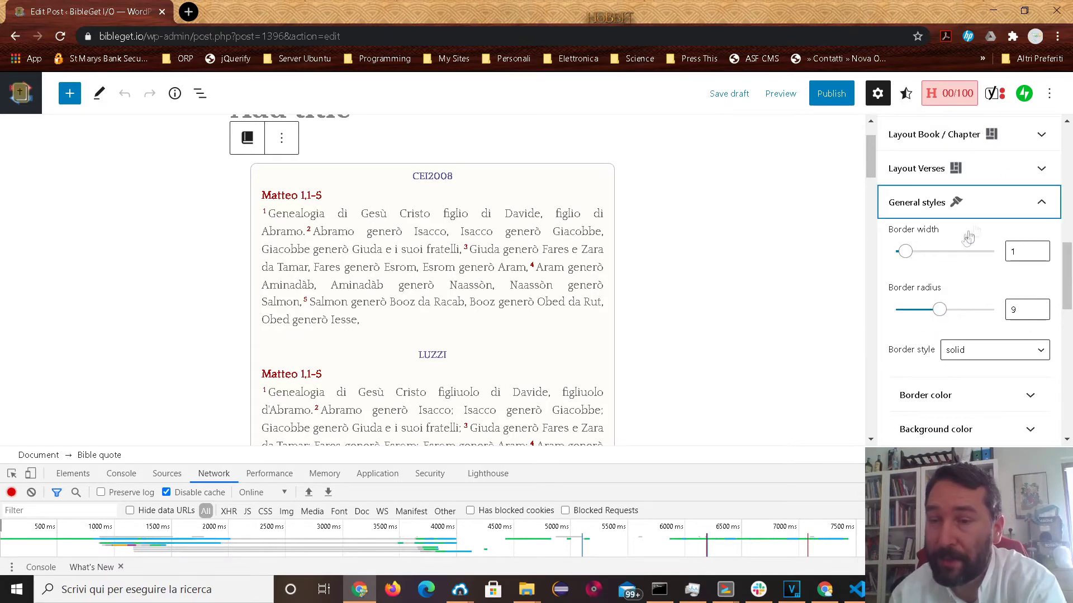
left_click(1005, 203)
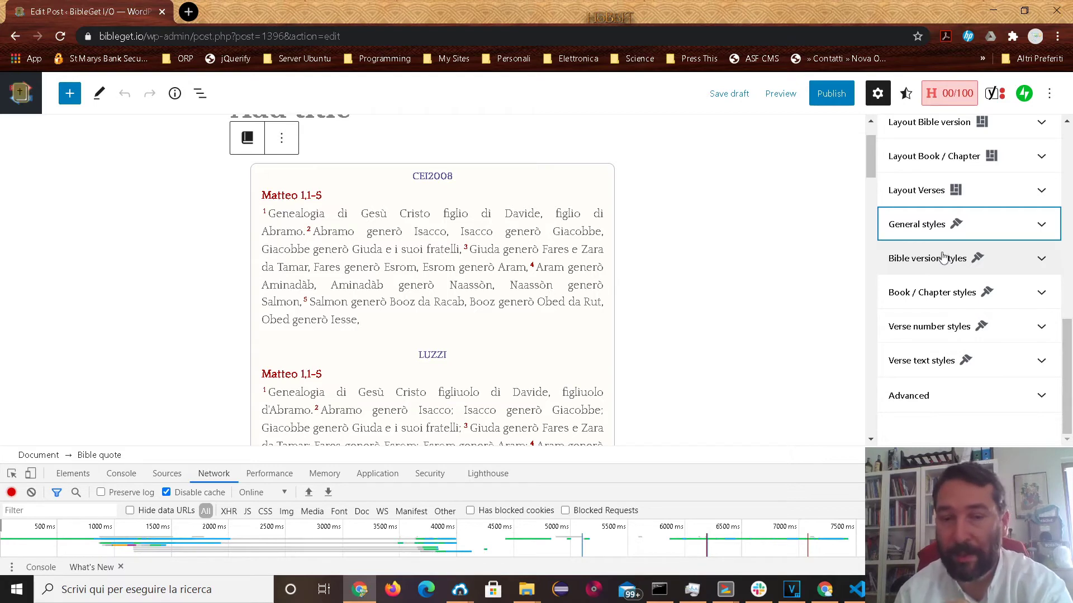
Scroll through the rendered Matthew 1:1-5 quote in CEI2008, LUZZI, DRB and NABRE.
scroll(943, 256, "up", 6)
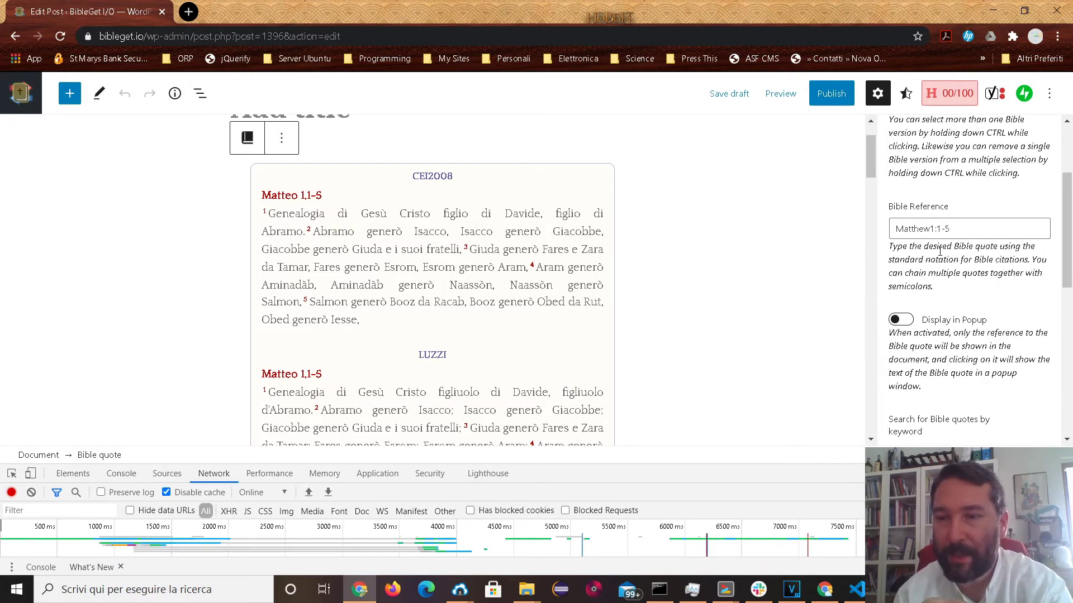
scroll(939, 251, "up", 2)
scroll(940, 255, "down", 5)
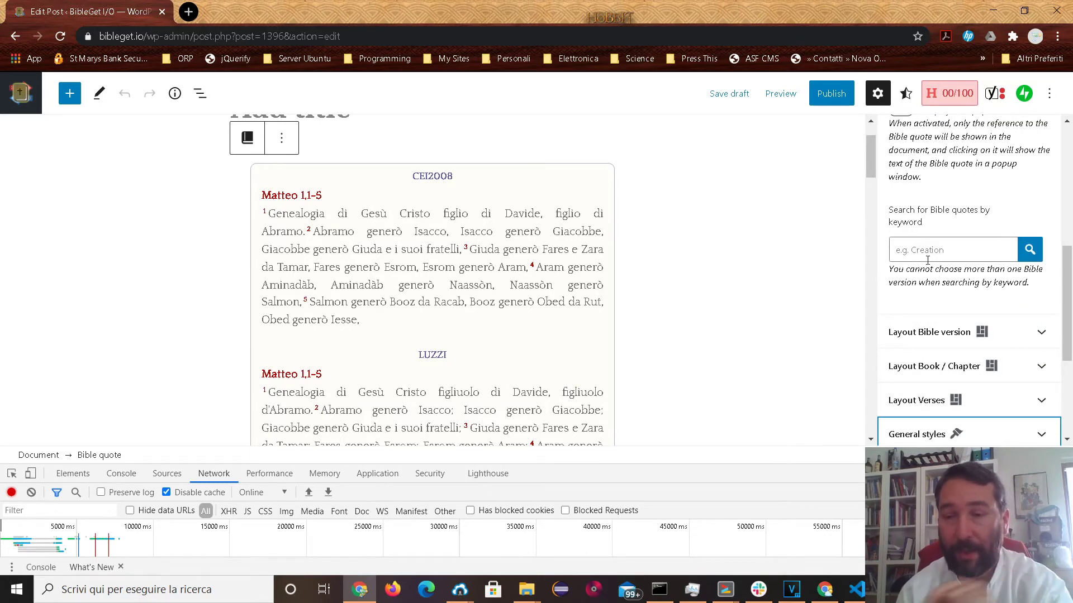
scroll(922, 271, "down", 3)
scroll(919, 282, "up", 1)
scroll(837, 283, "up", 1)
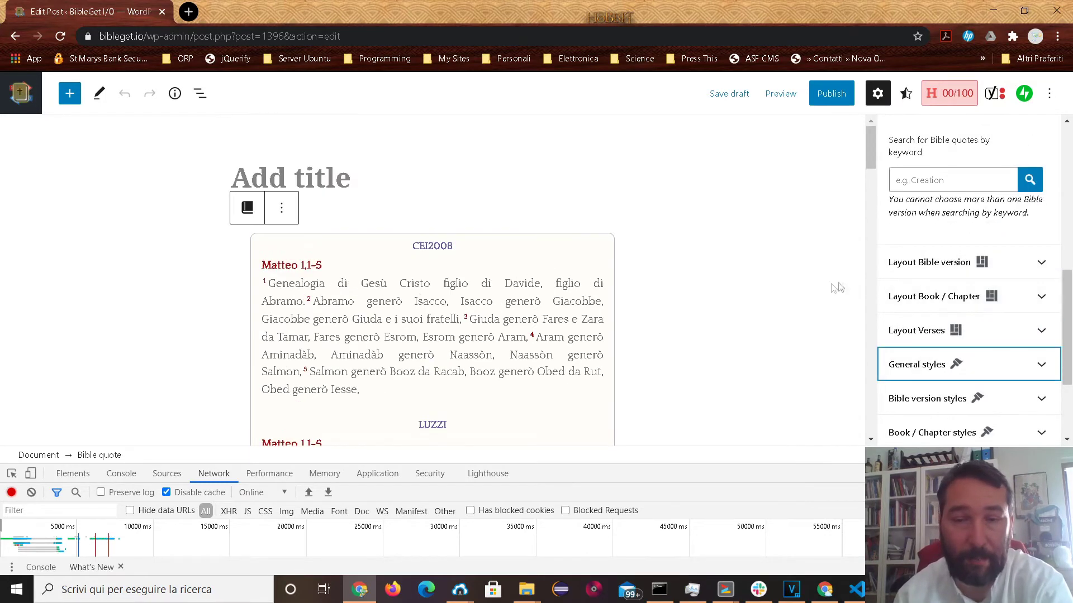
scroll(633, 320, "down", 5)
scroll(633, 323, "down", 5)
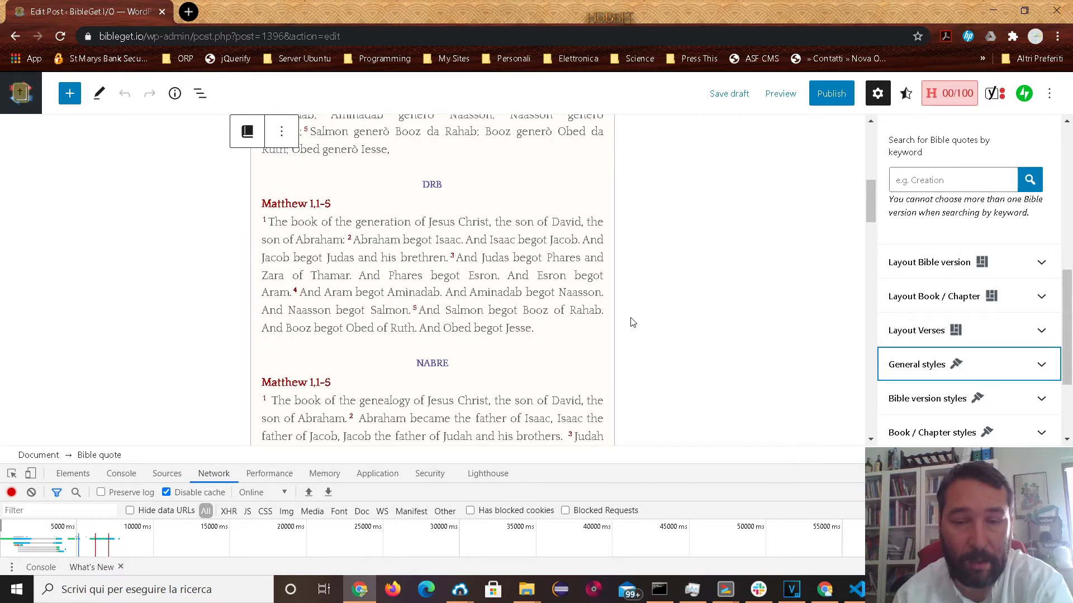
scroll(630, 327, "down", 1)
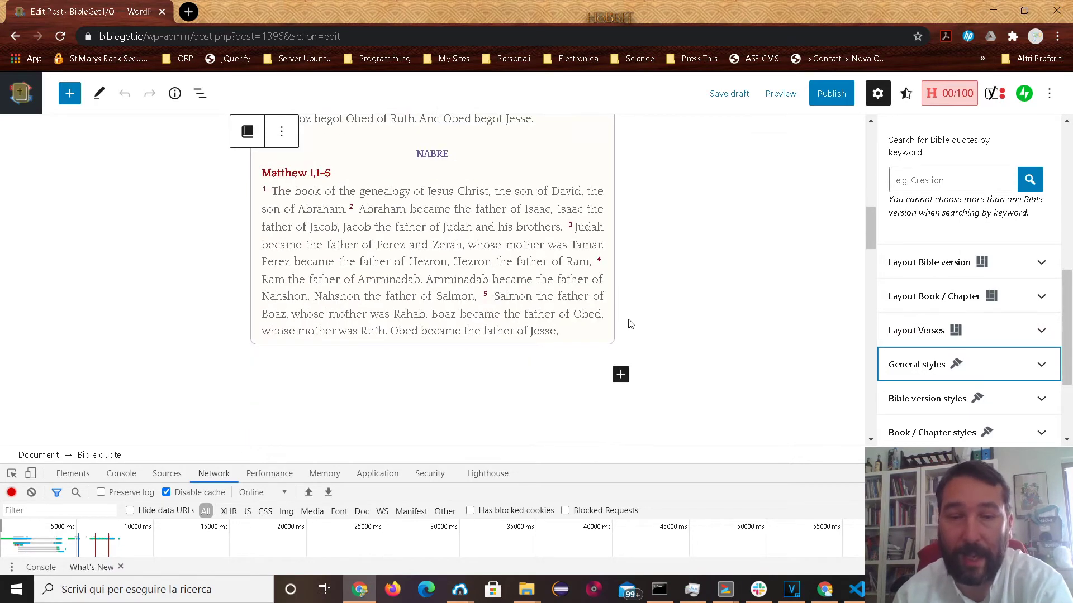
scroll(633, 318, "up", 8)
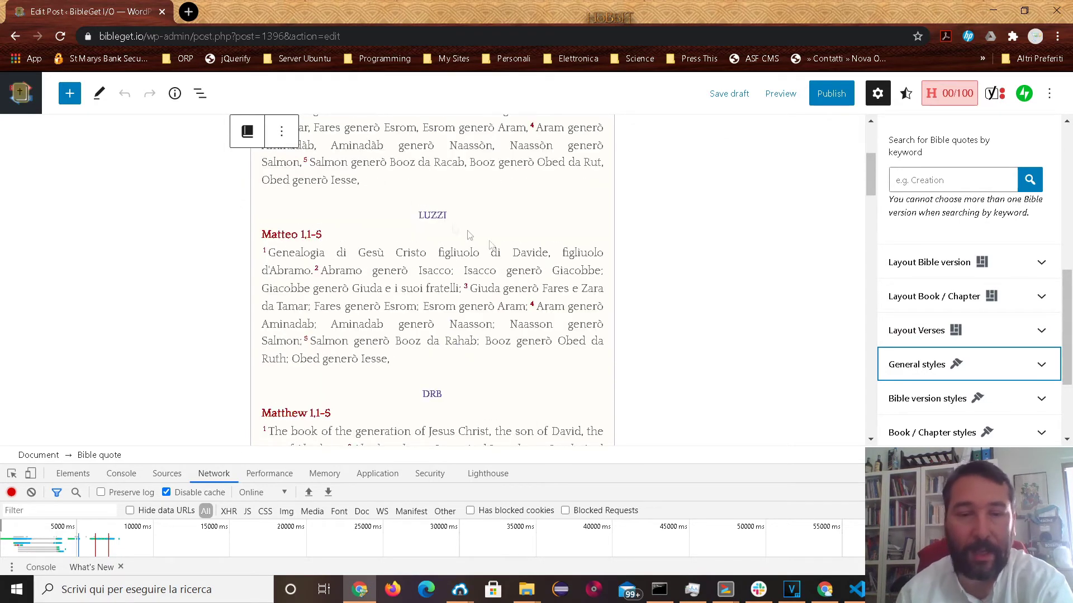
scroll(387, 240, "up", 3)
scroll(387, 230, "down", 7)
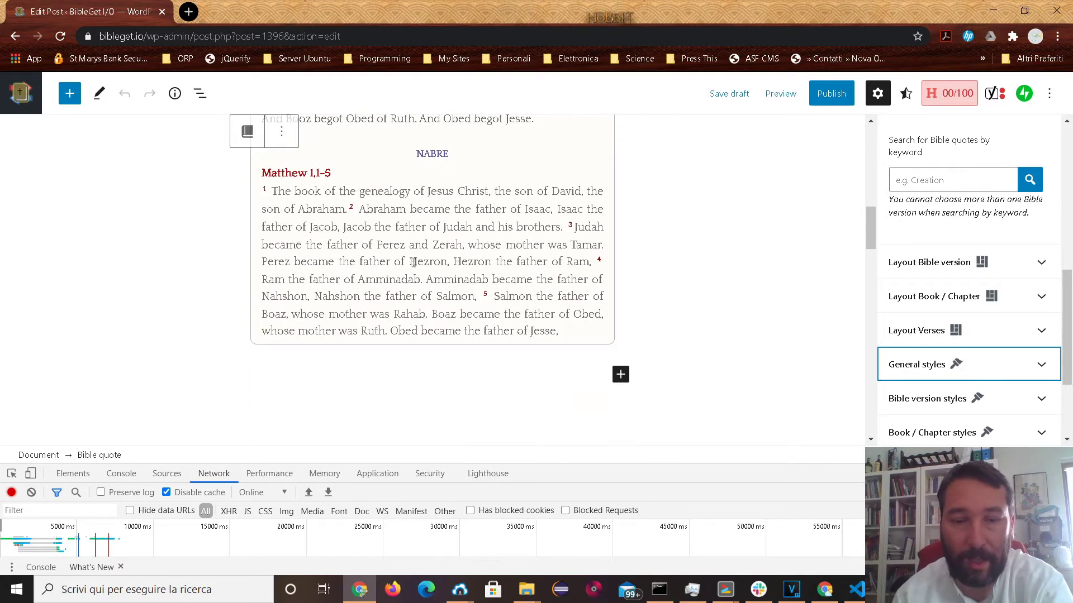
scroll(410, 273, "up", 4)
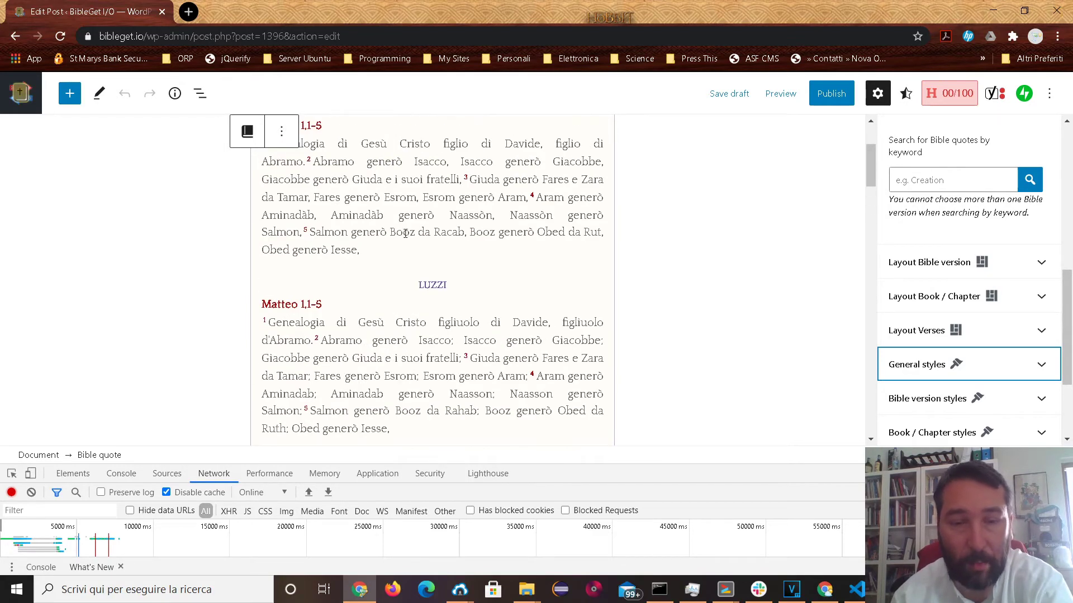
scroll(405, 237, "down", 8)
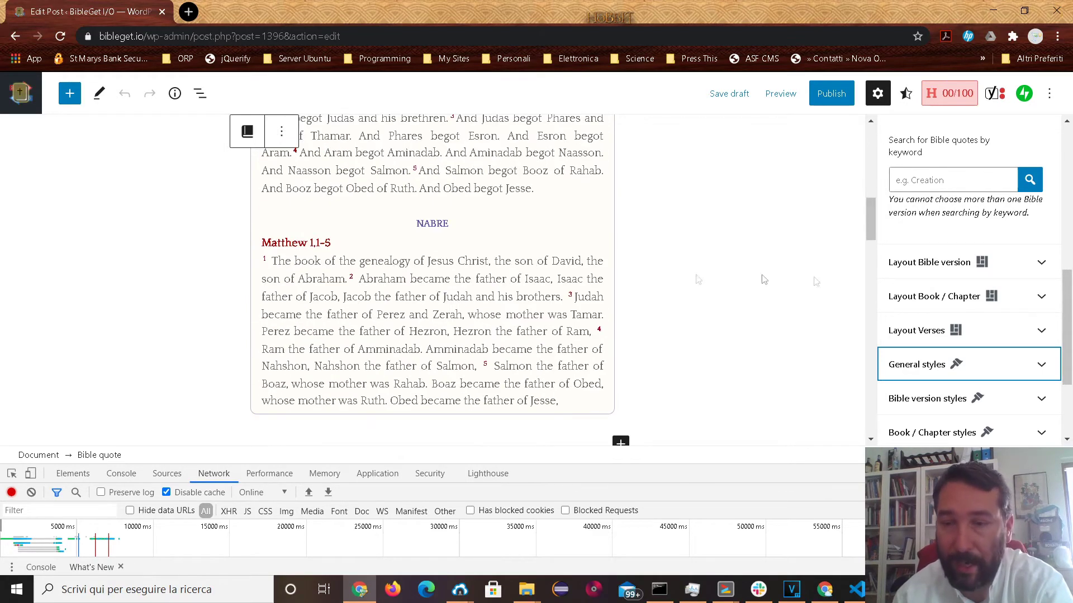
scroll(953, 310, "down", 3)
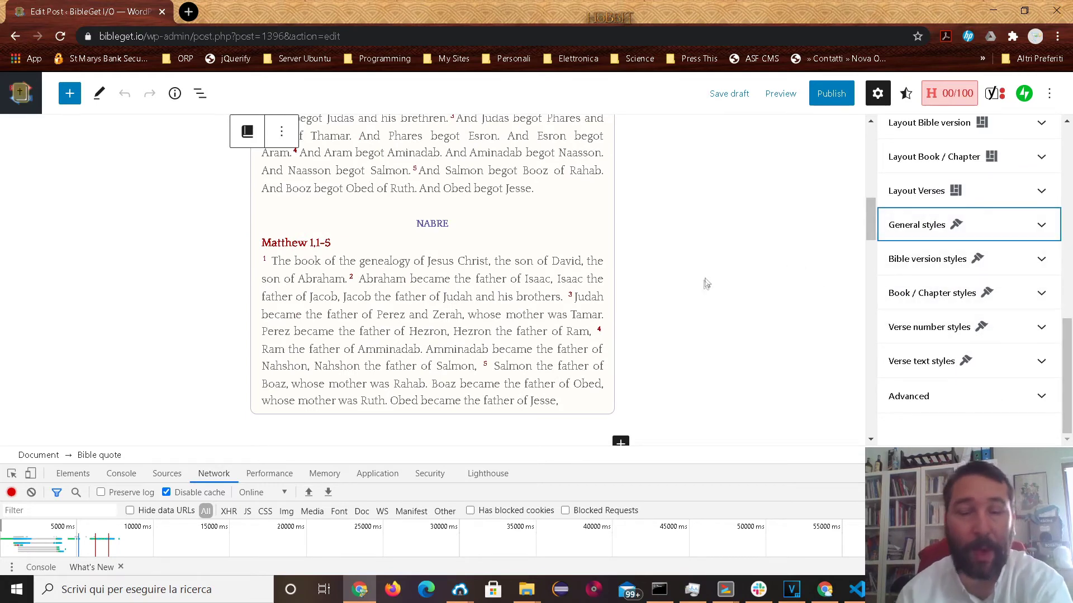
scroll(701, 291, "up", 8)
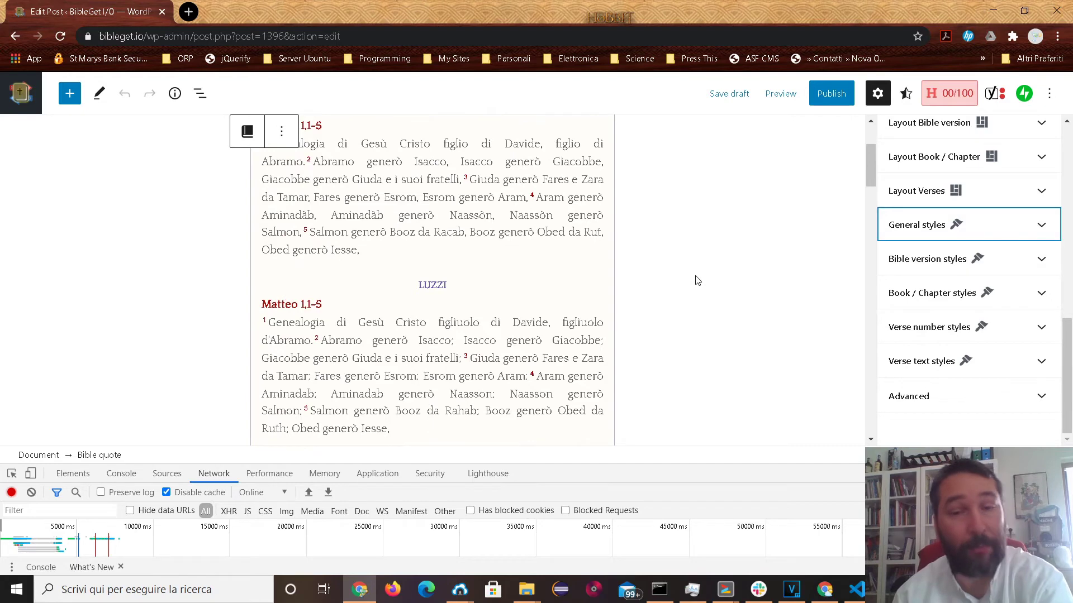
scroll(695, 282, "up", 3)
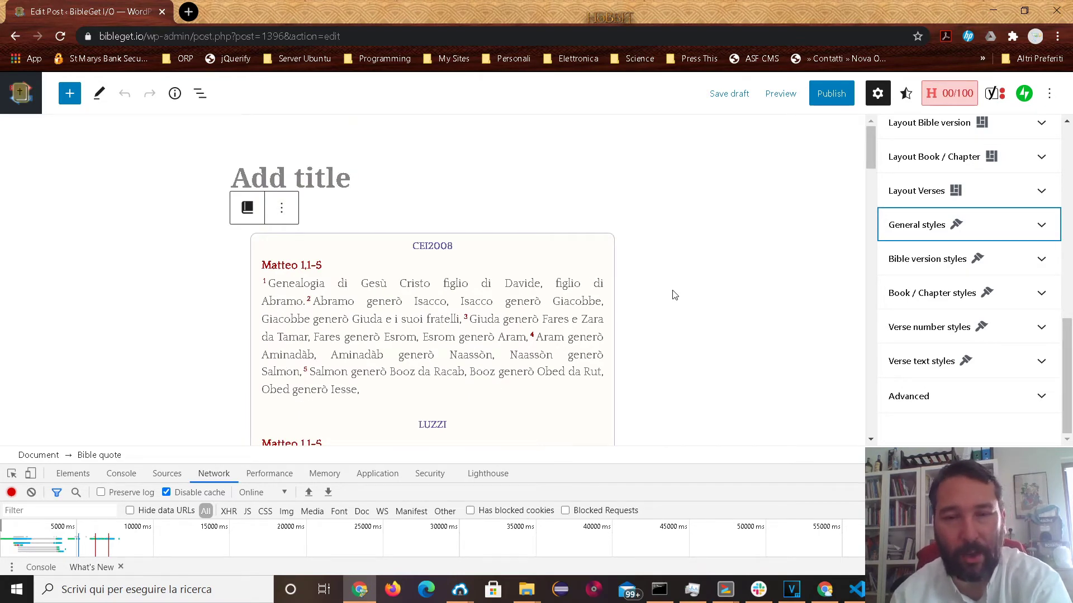
scroll(674, 293, "down", 1)
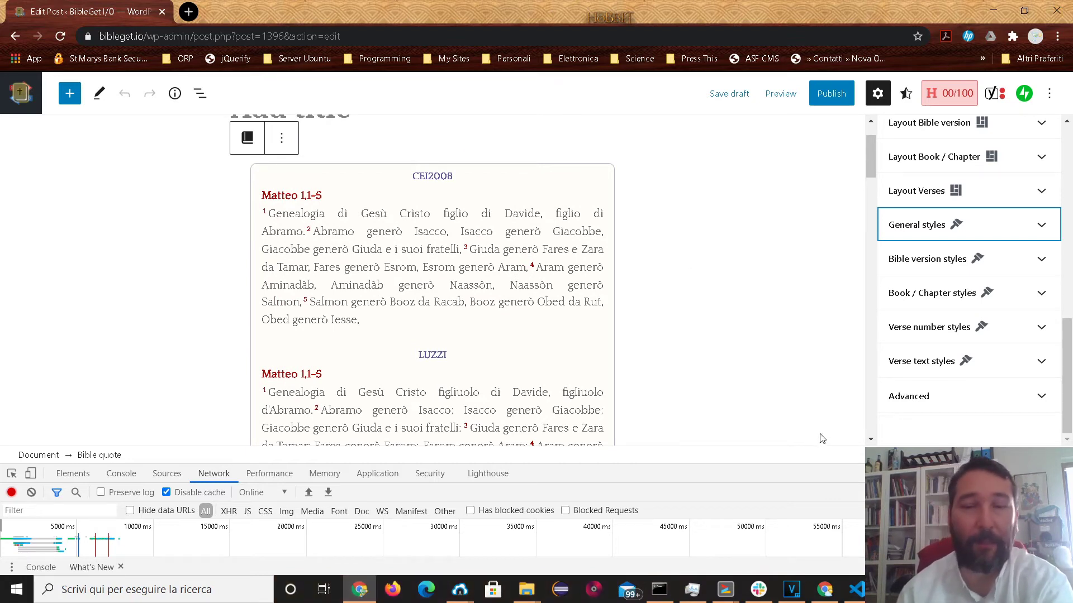
Enlarge the Network panel and scroll through the admin-ajax POST request's headers.
left_click_drag(747, 464, 688, 177)
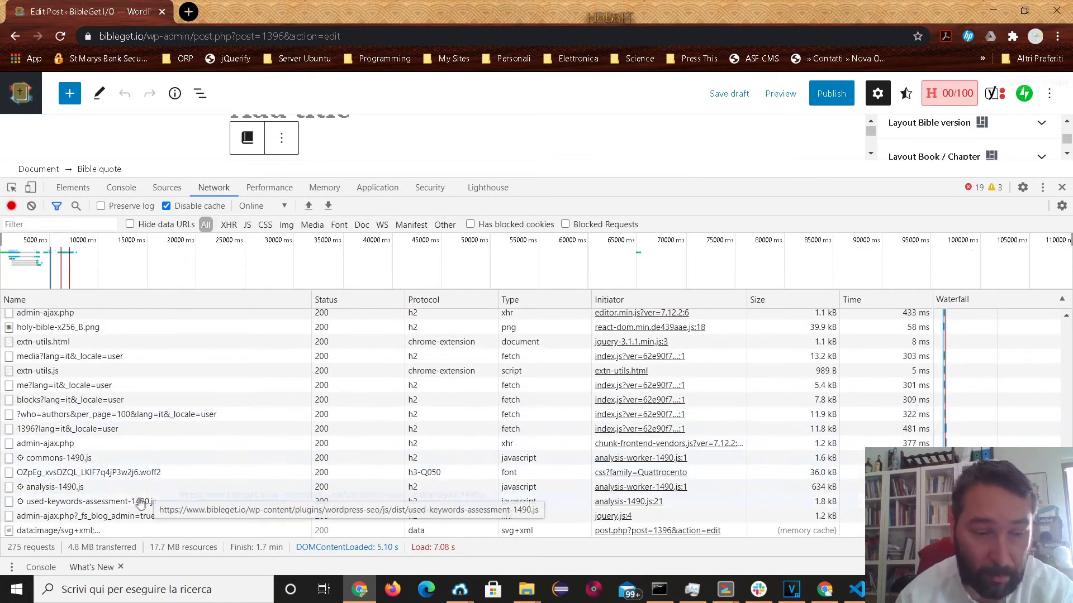
left_click(89, 517)
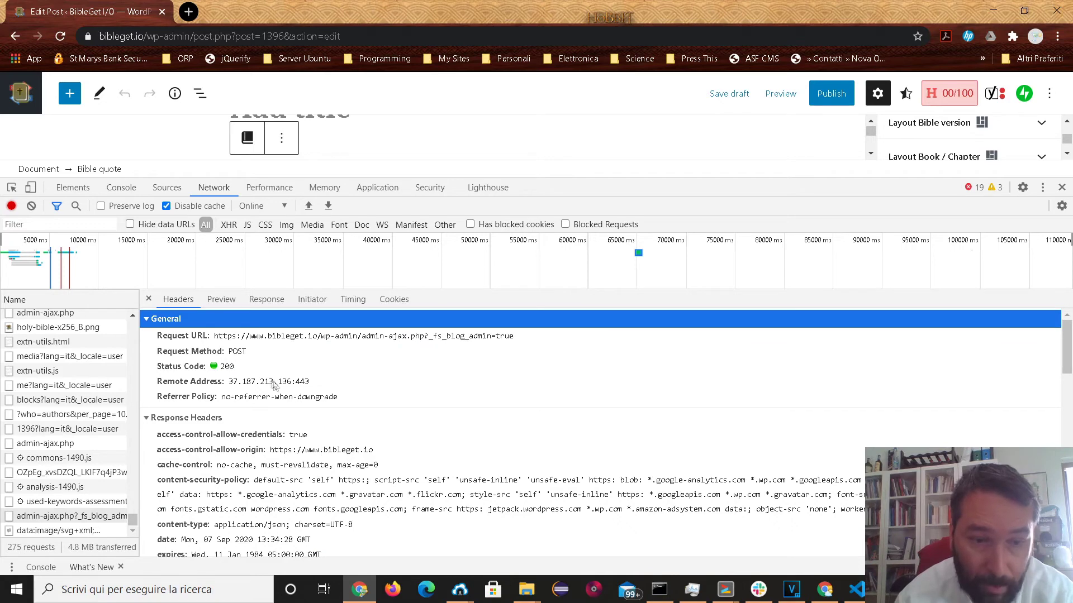
scroll(402, 439, "down", 10)
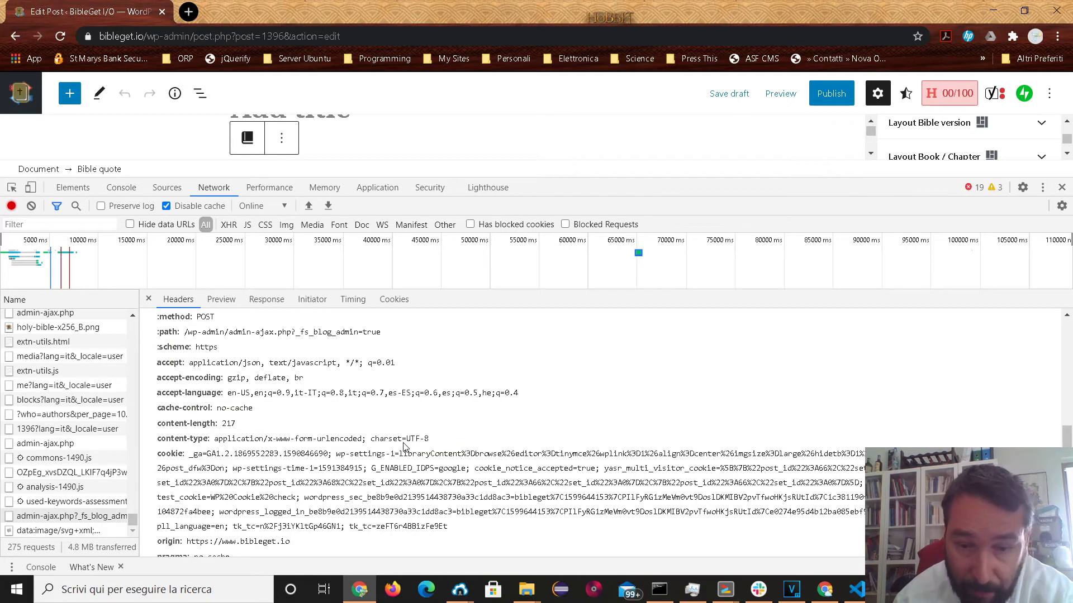
scroll(404, 445, "down", 1)
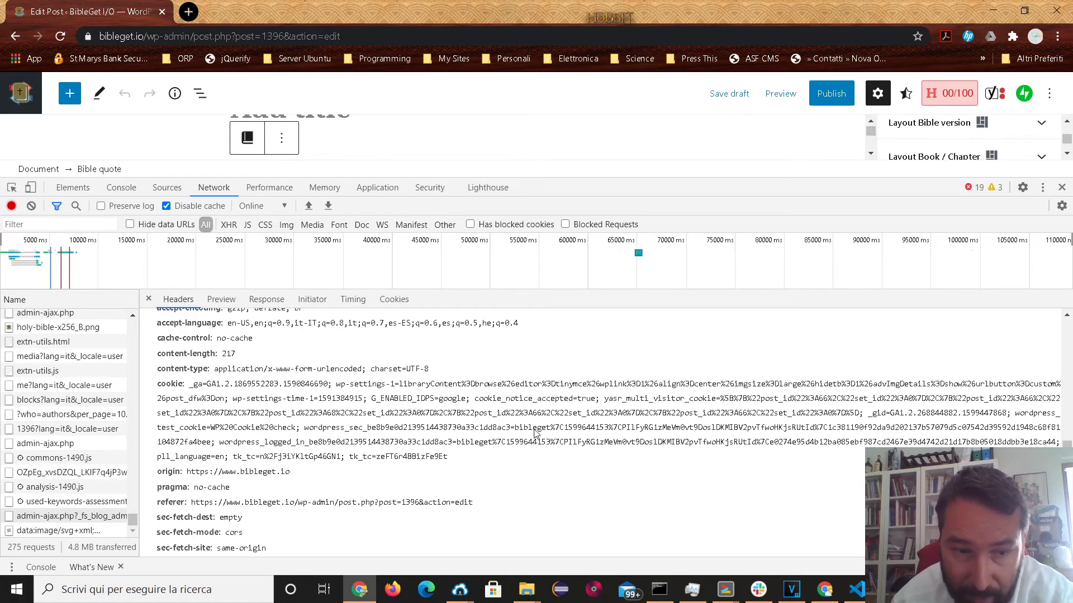
scroll(534, 433, "down", 3)
scroll(379, 451, "down", 1)
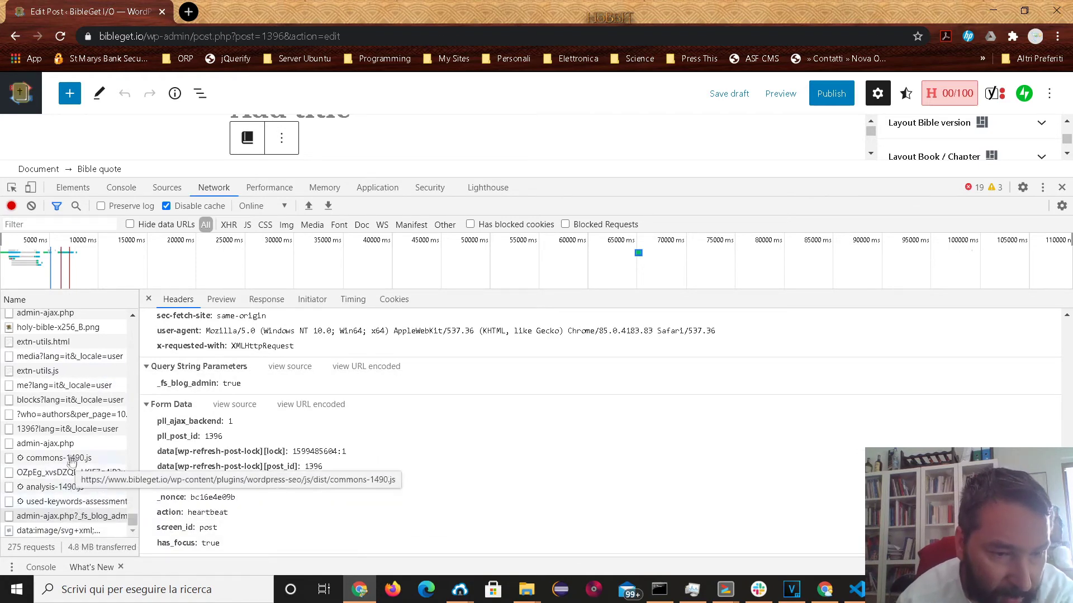
Review the admin-ajax.php headers further, then shrink DevTools to show the CEI2008 and LUZZI quote.
left_click(100, 444)
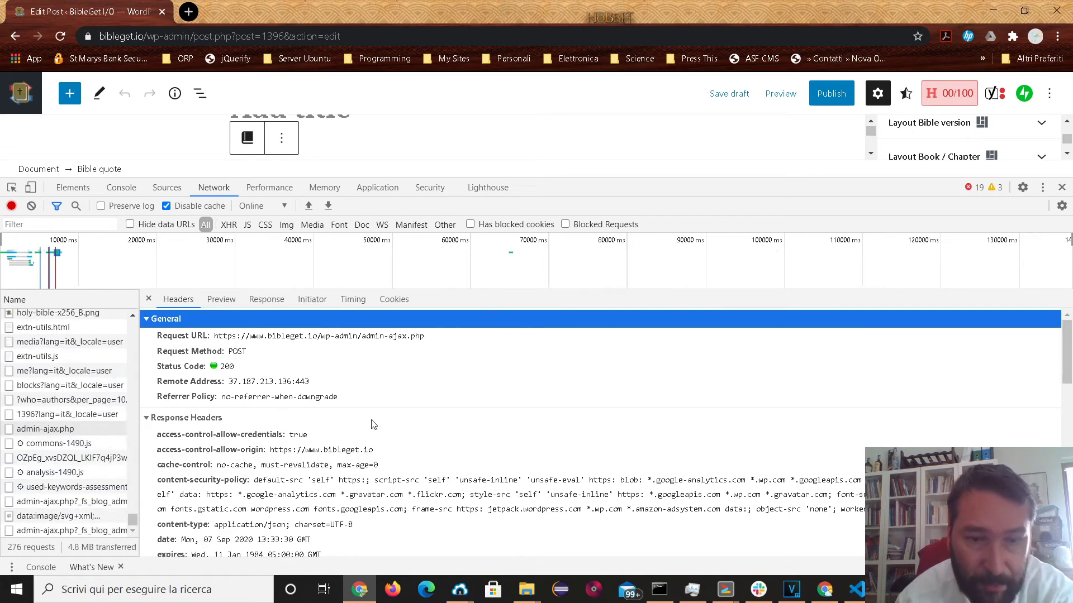
scroll(345, 429, "down", 10)
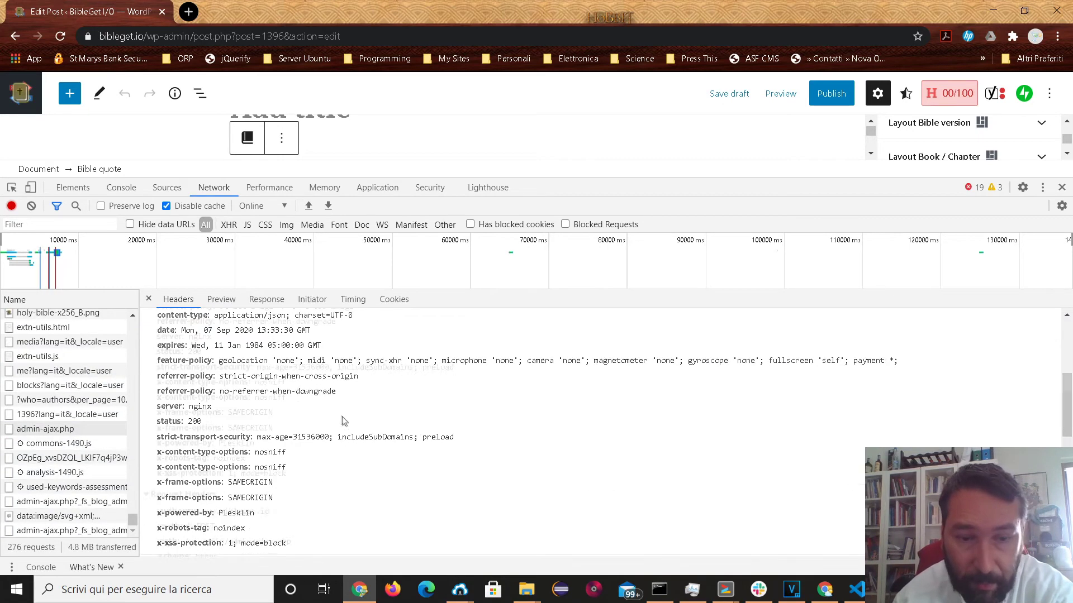
scroll(327, 447, "down", 1)
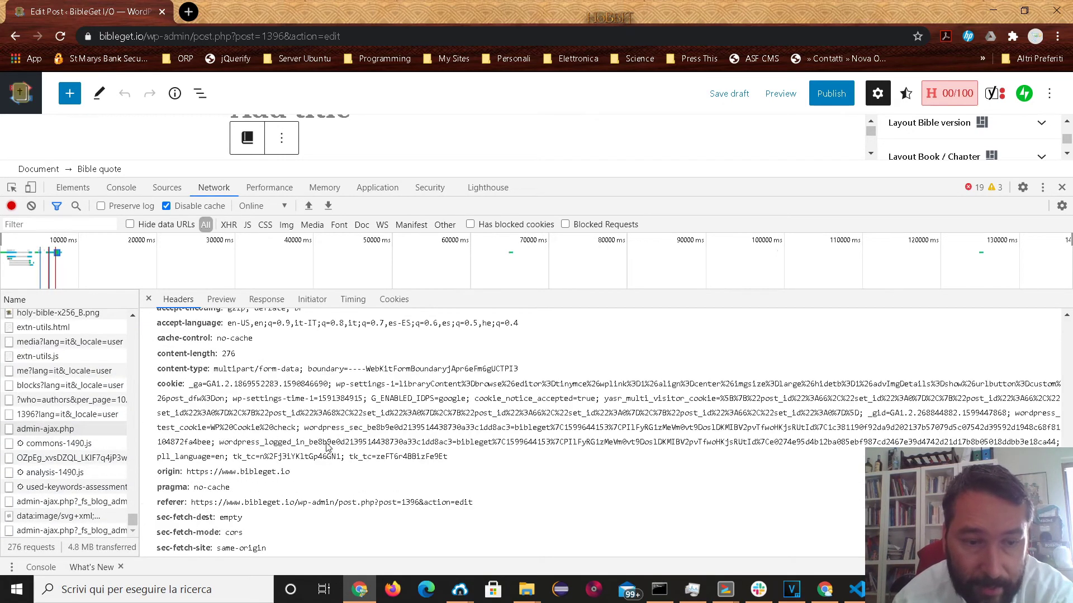
scroll(327, 447, "down", 1)
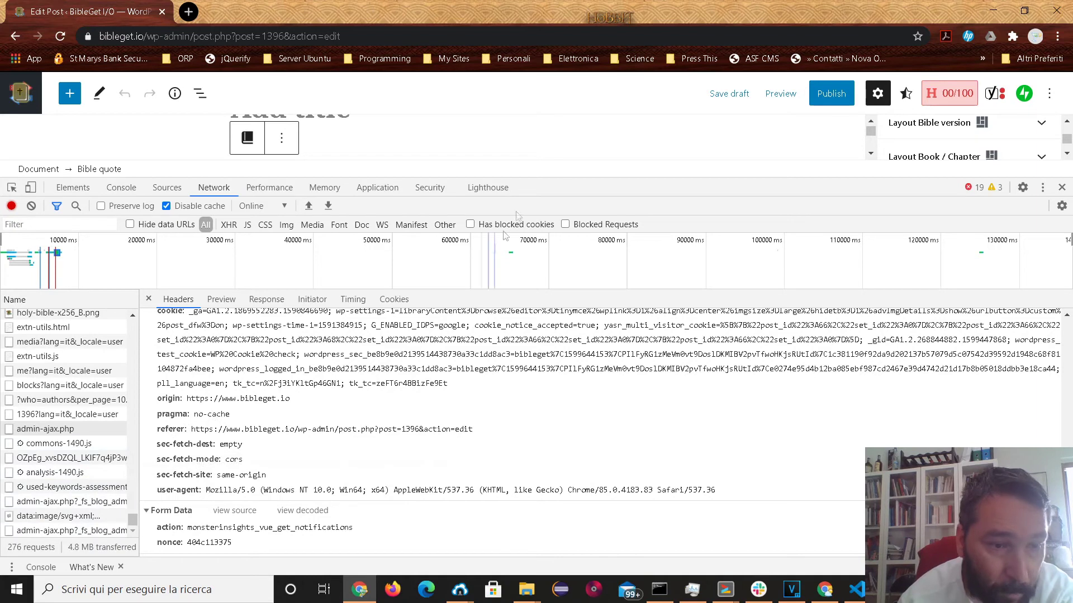
left_click_drag(648, 184, 648, 447)
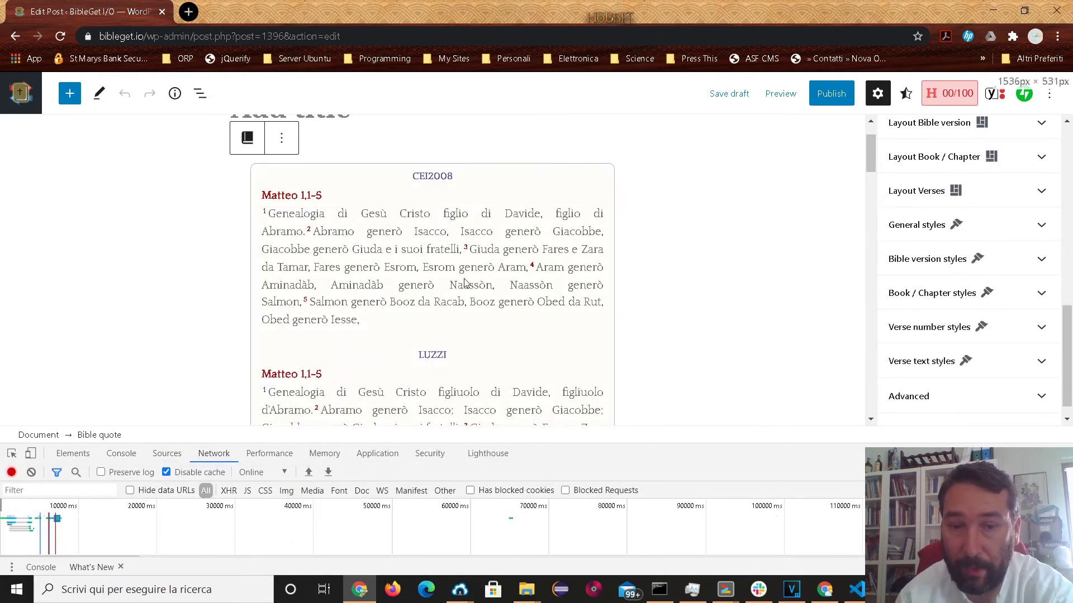
Reveal the other Bible versions chosen for the quote block in the sidebar.
scroll(993, 274, "up", 10)
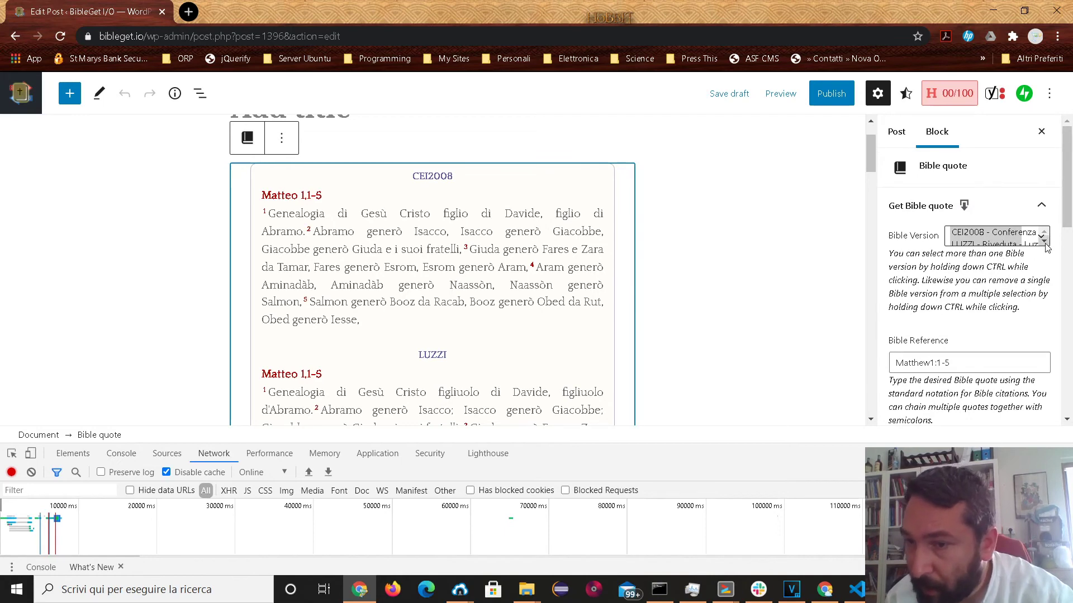
left_click(1044, 242)
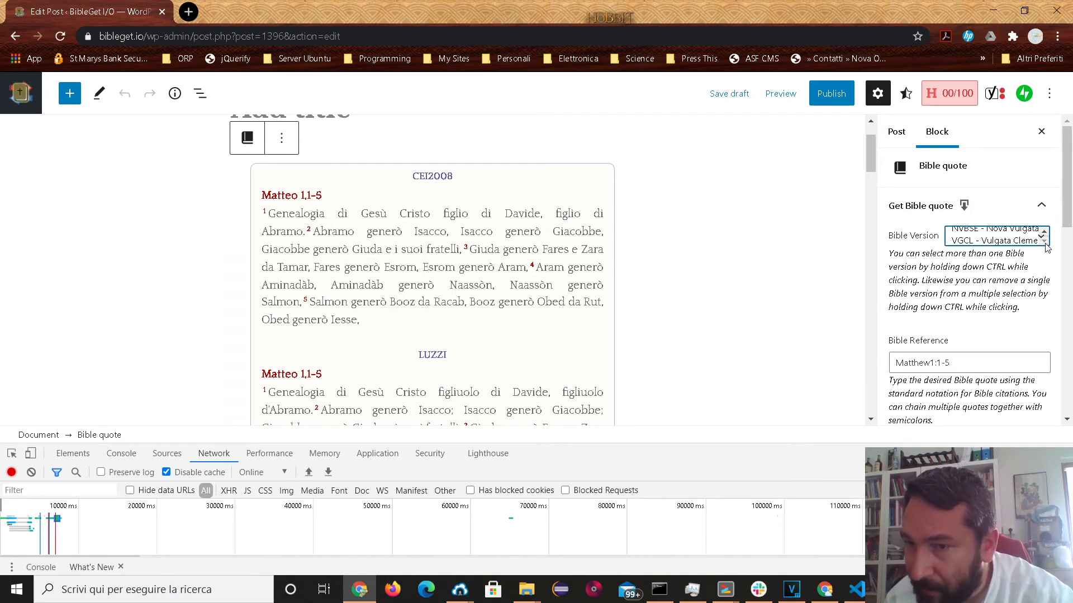
scroll(925, 281, "down", 1)
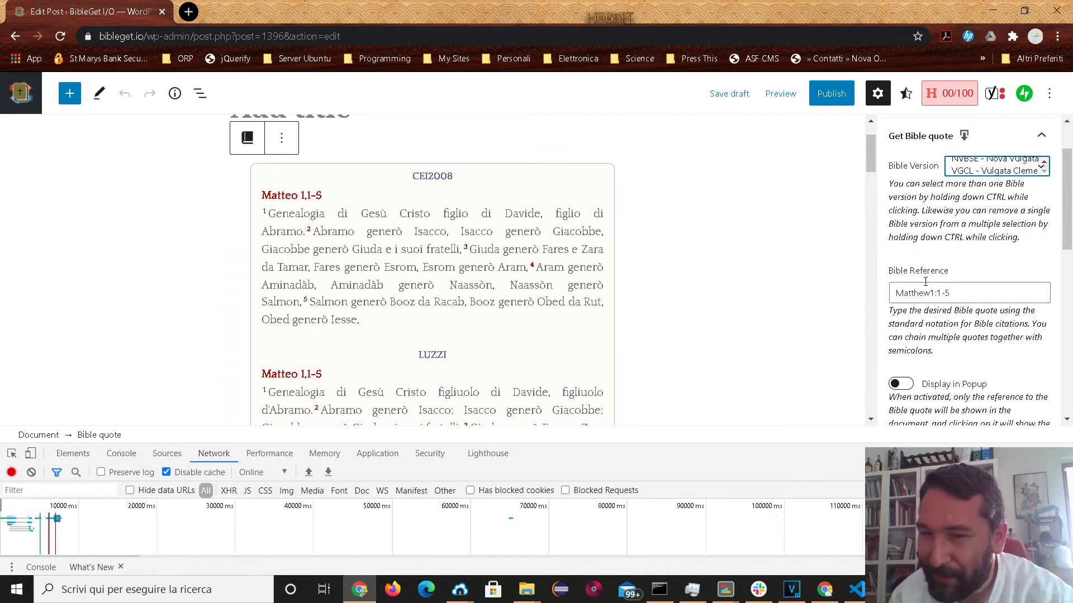
Append ';John 3:16' to the Bible reference, check the preview, and raise the DevTools panel.
left_click(970, 295)
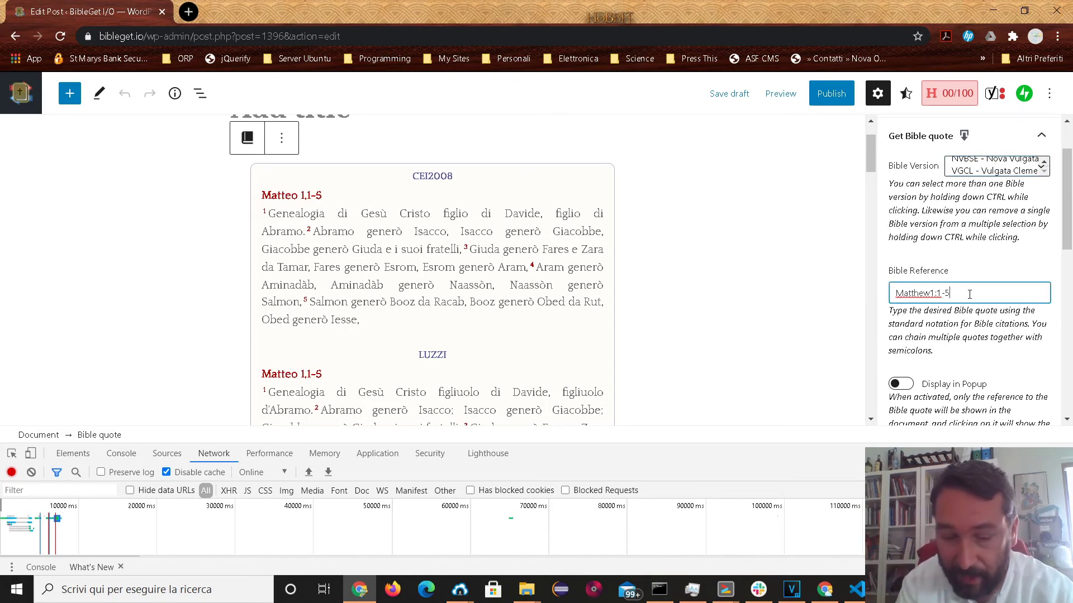
type(";John3;")
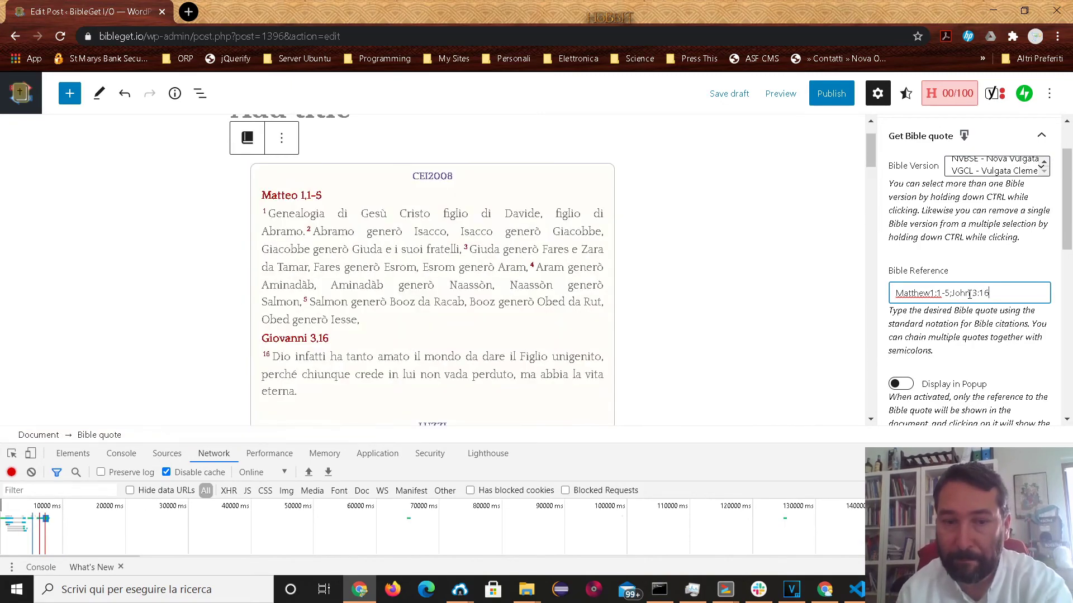
scroll(782, 315, "down", 8)
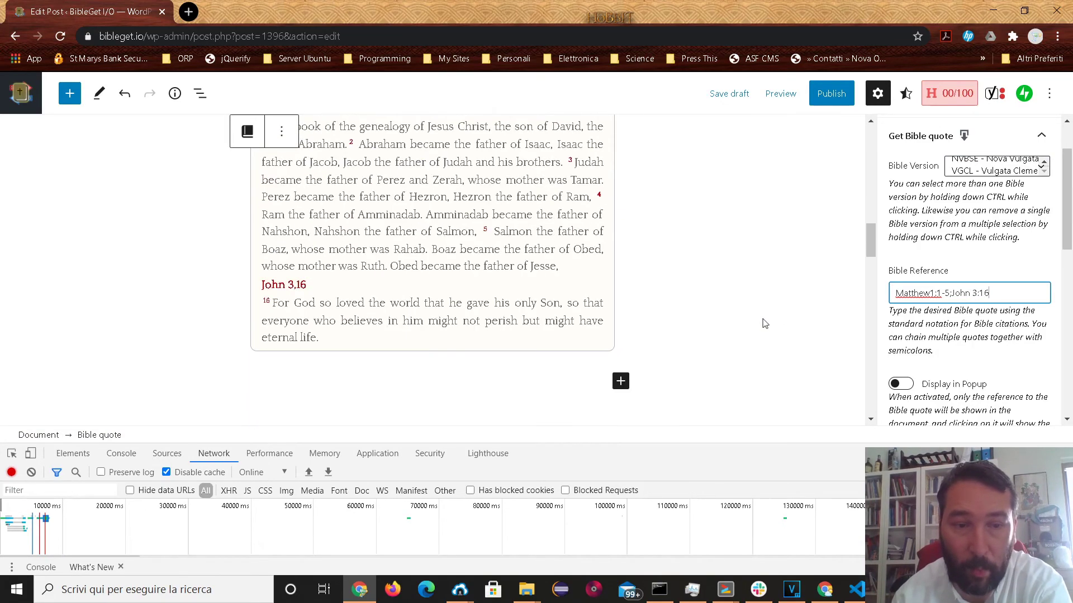
scroll(765, 324, "up", 5)
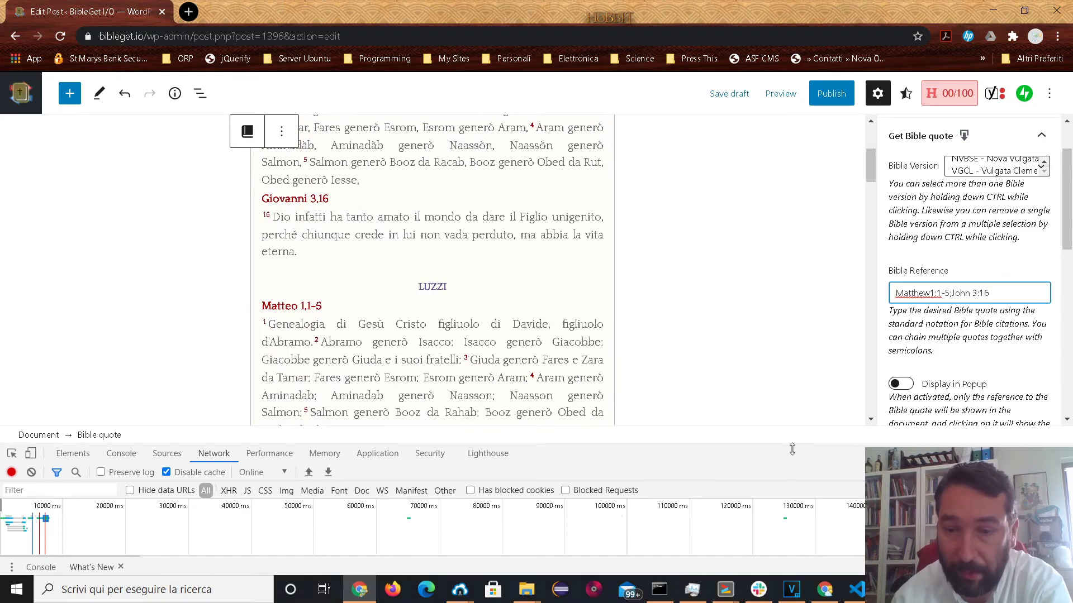
left_click_drag(787, 444, 787, 181)
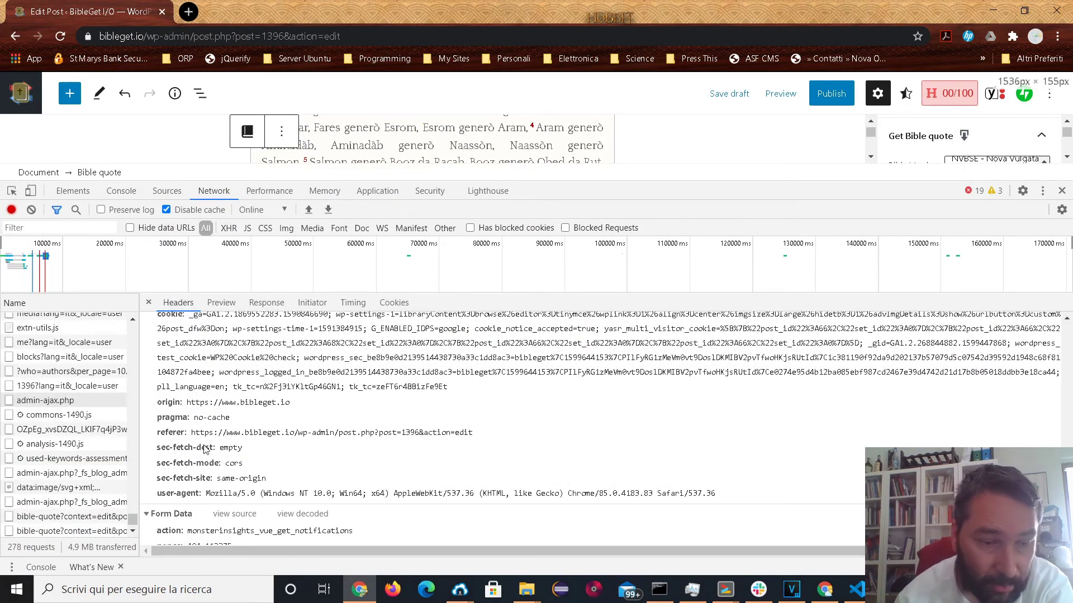
Open the bible-quote request's headers and highlight its POST request method.
left_click(66, 532)
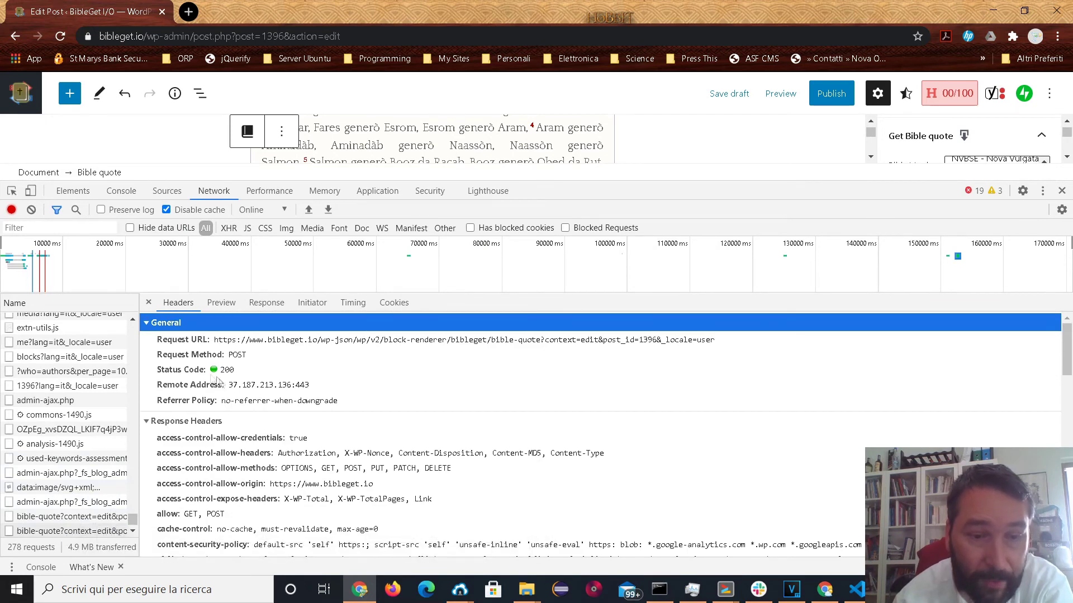
left_click_drag(226, 355, 273, 353)
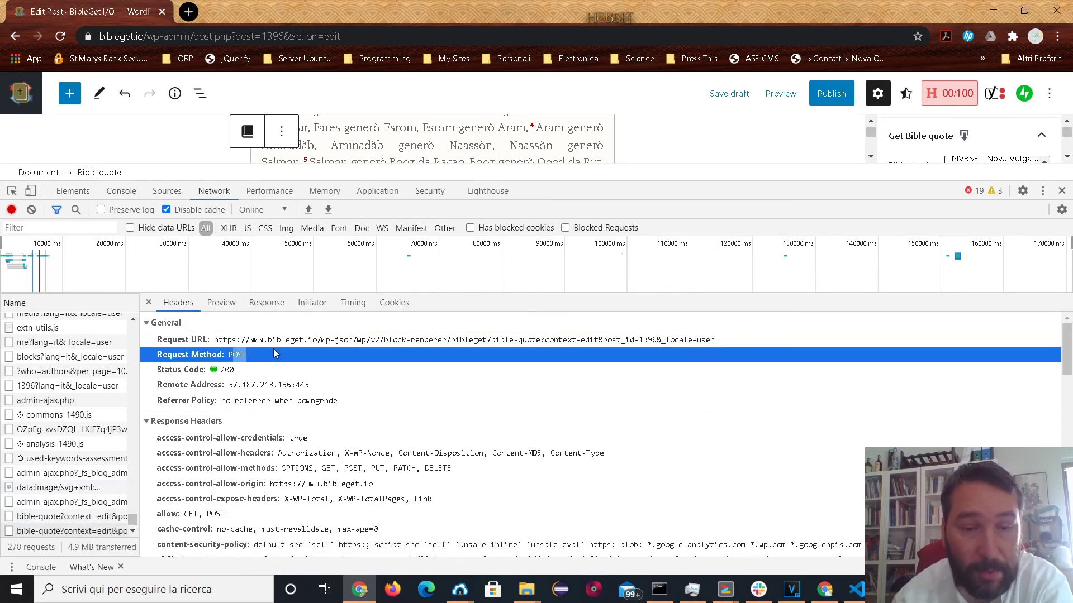
scroll(273, 353, "down", 12)
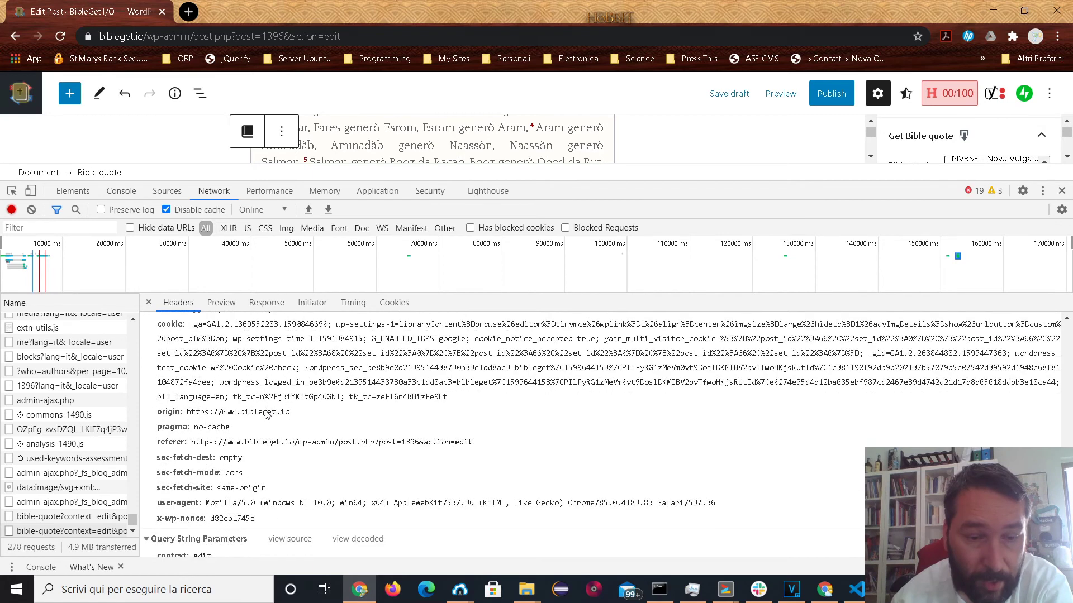
scroll(265, 420, "up", 3)
scroll(264, 420, "up", 2)
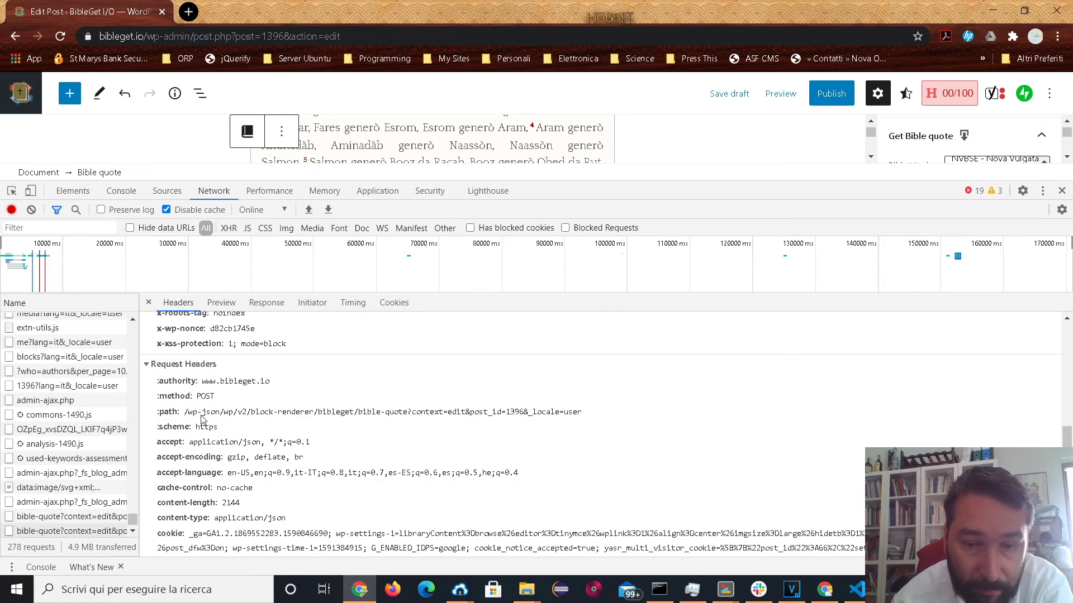
scroll(459, 404, "down", 3)
scroll(441, 408, "up", 3)
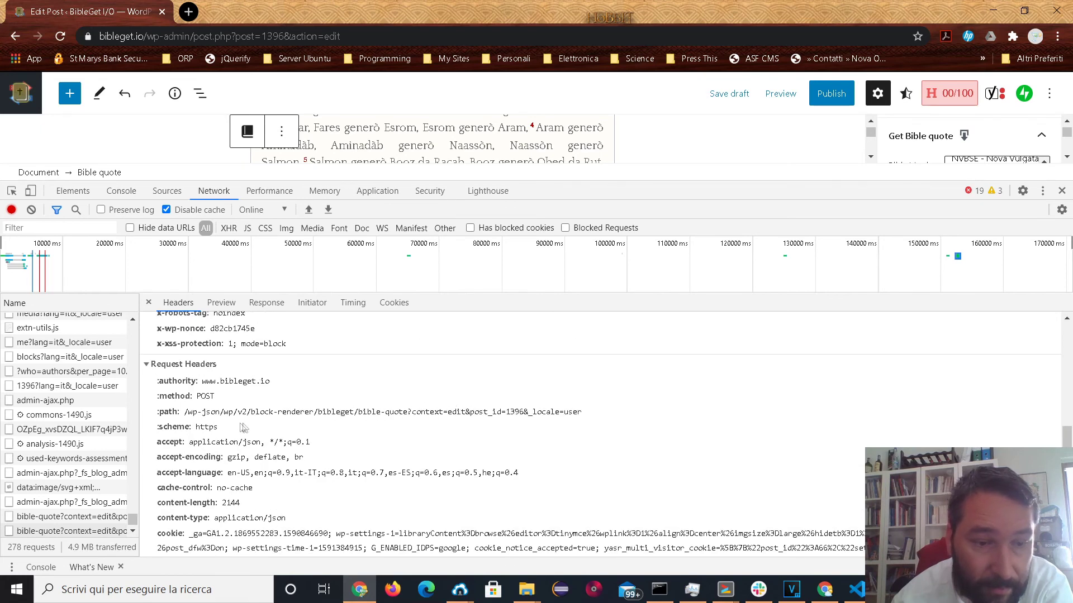
Review the Request Payload's block attributes, reselect POST, and shrink DevTools to show the quote.
scroll(207, 424, "up", 8)
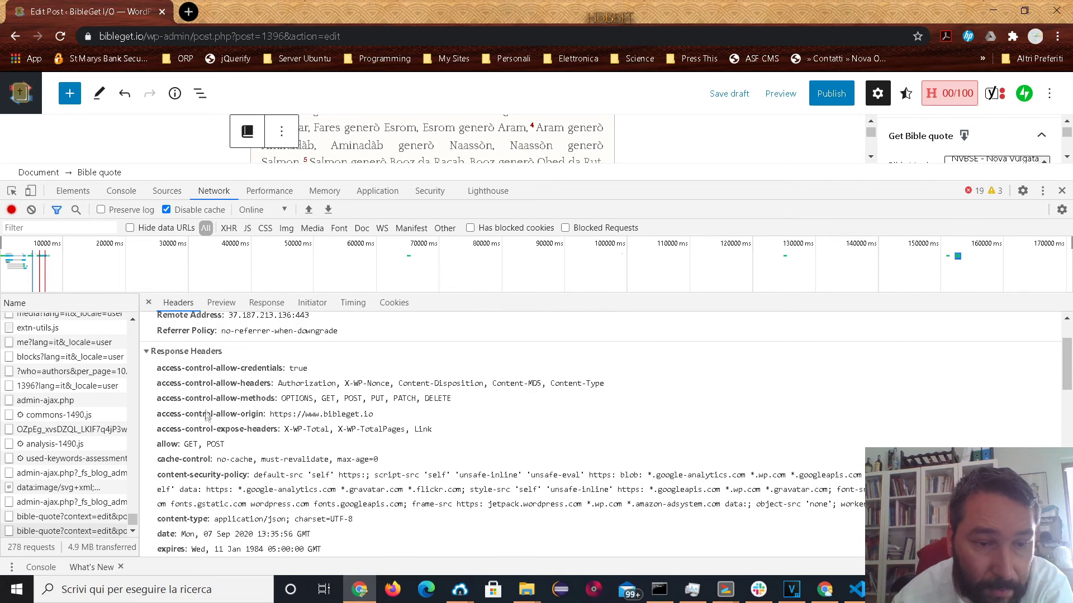
scroll(213, 383, "up", 2)
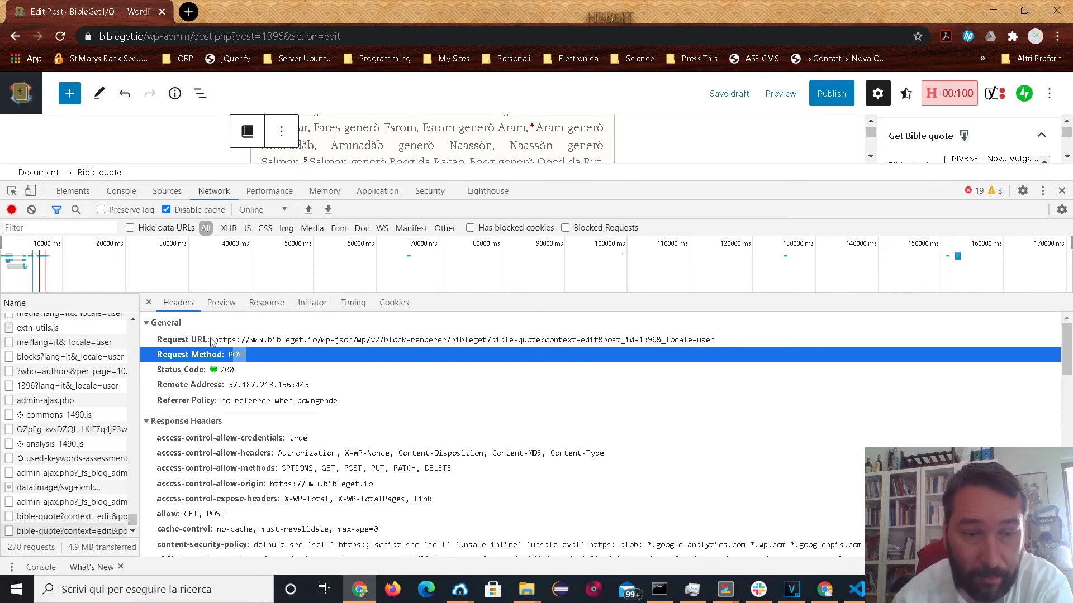
scroll(208, 409, "down", 10)
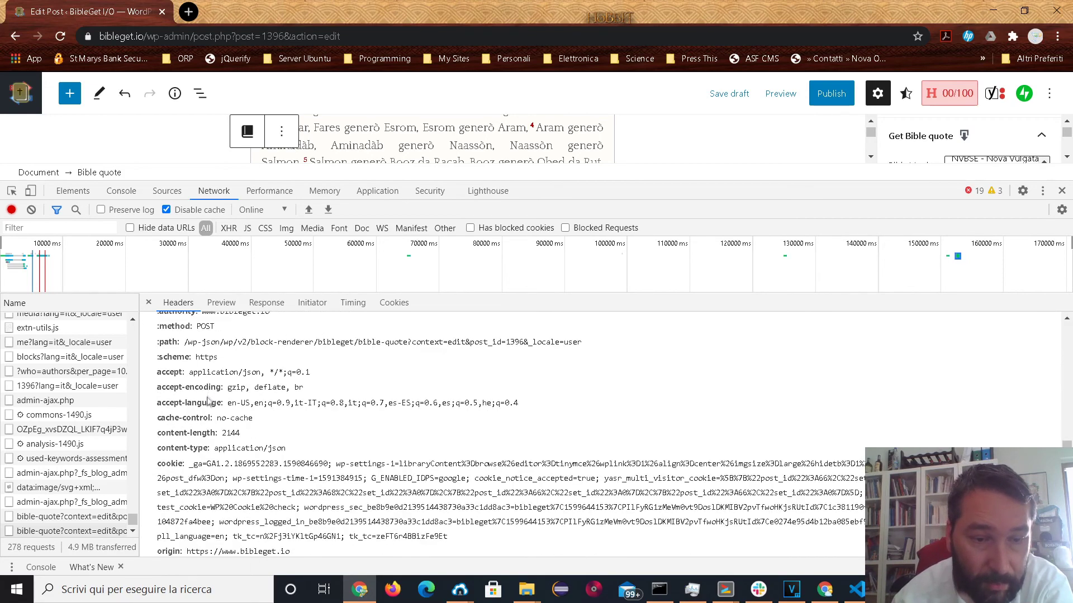
scroll(208, 409, "down", 1)
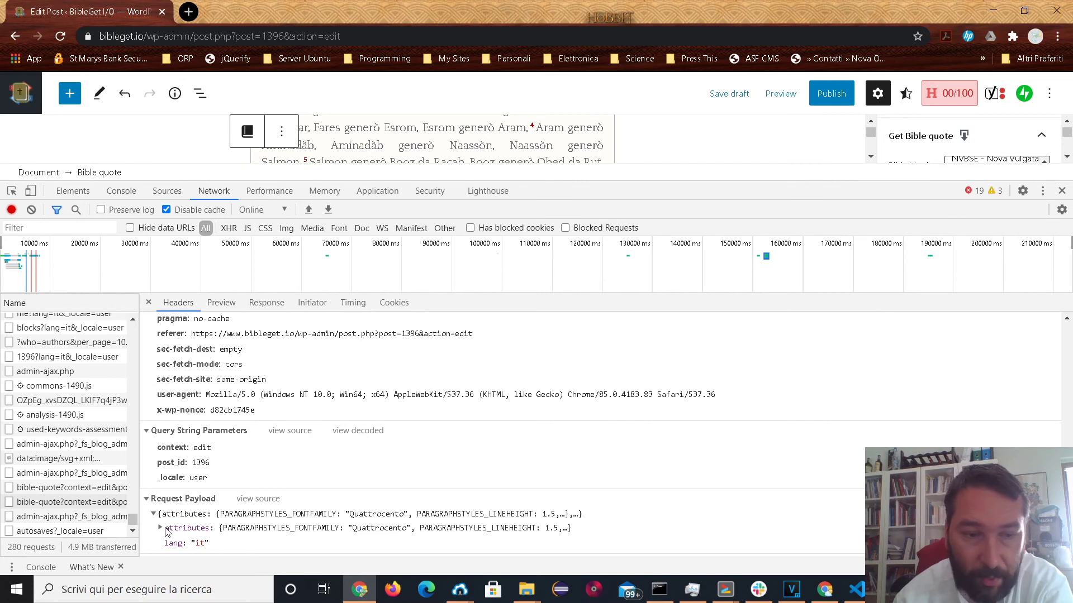
scroll(165, 530, "up", 5)
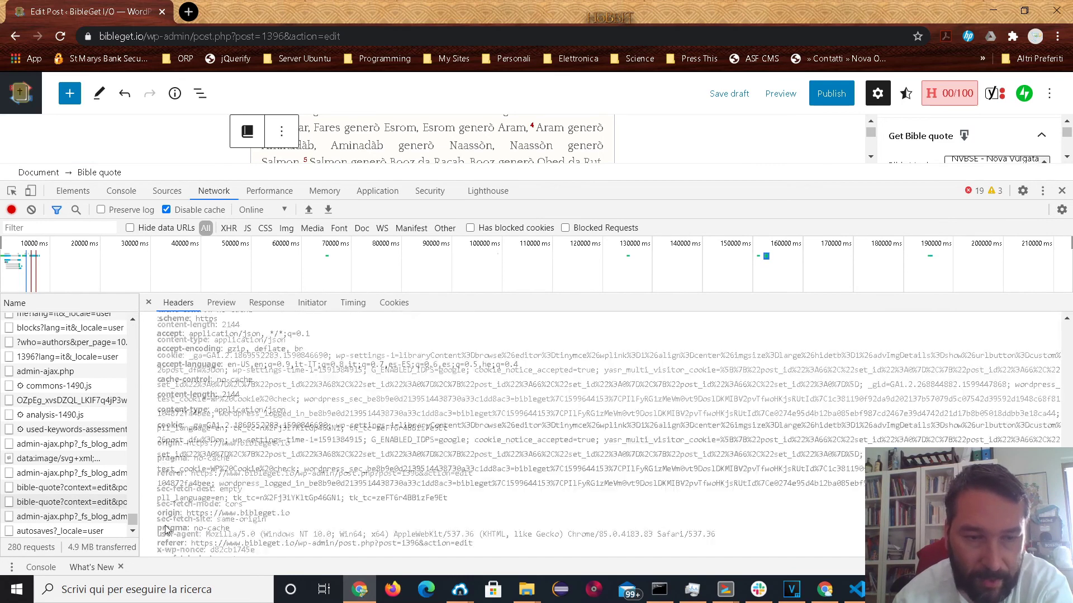
scroll(165, 525, "down", 5)
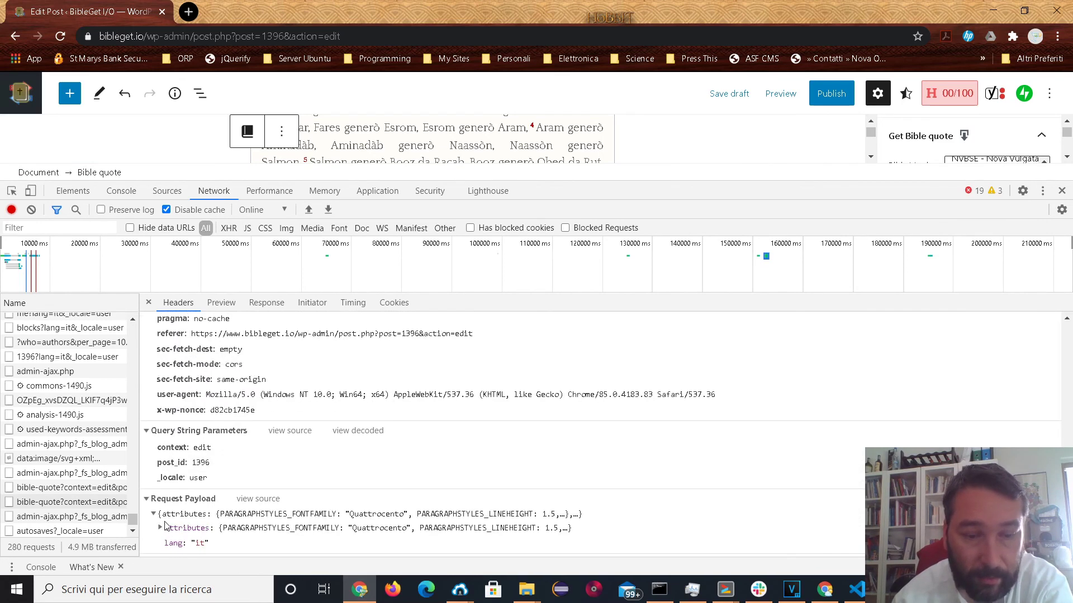
scroll(262, 500, "up", 10)
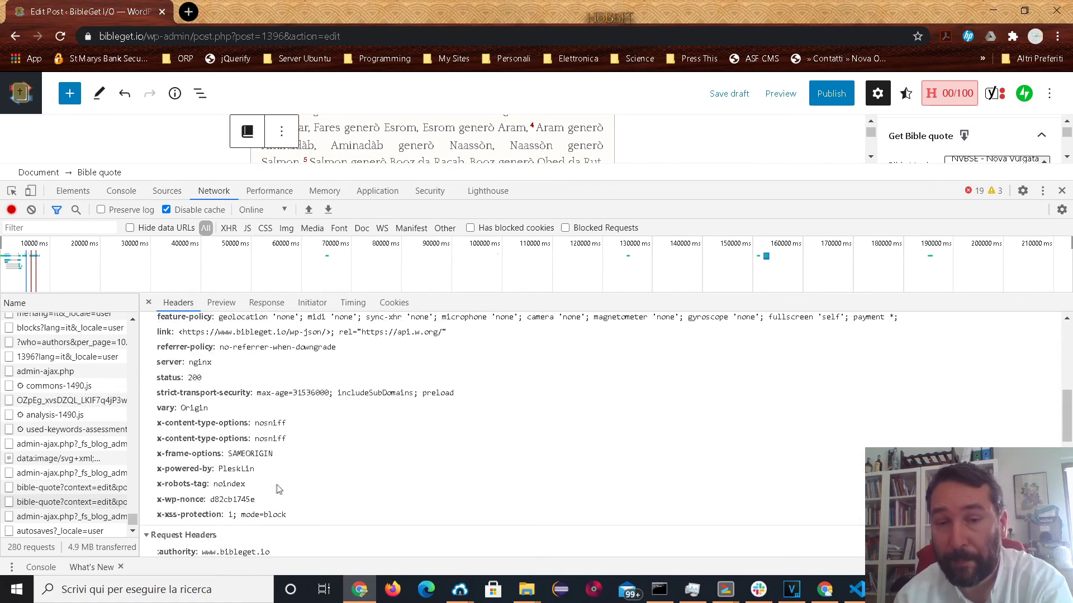
double_click(237, 354)
left_click_drag(643, 181, 649, 476)
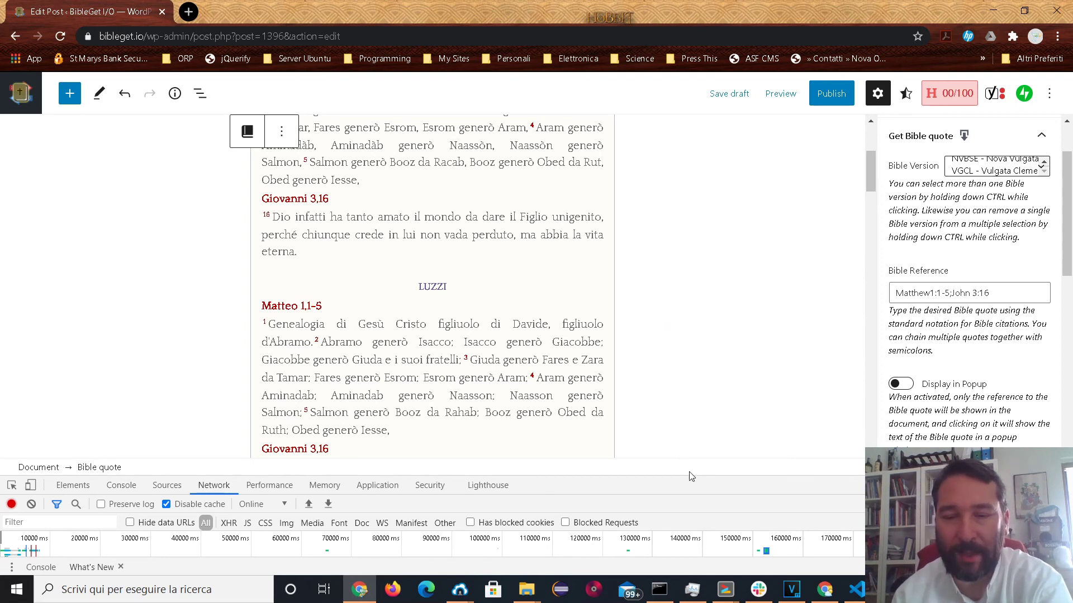
Lower the DevTools border further so the LUZZI John 3:16 passage shows in full.
left_click_drag(690, 477, 685, 528)
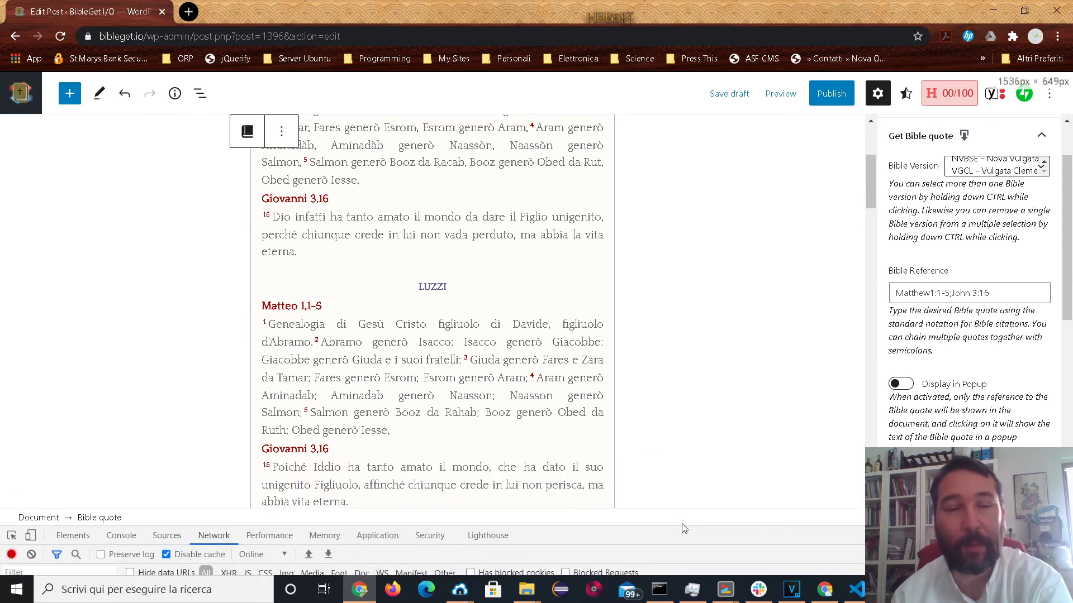